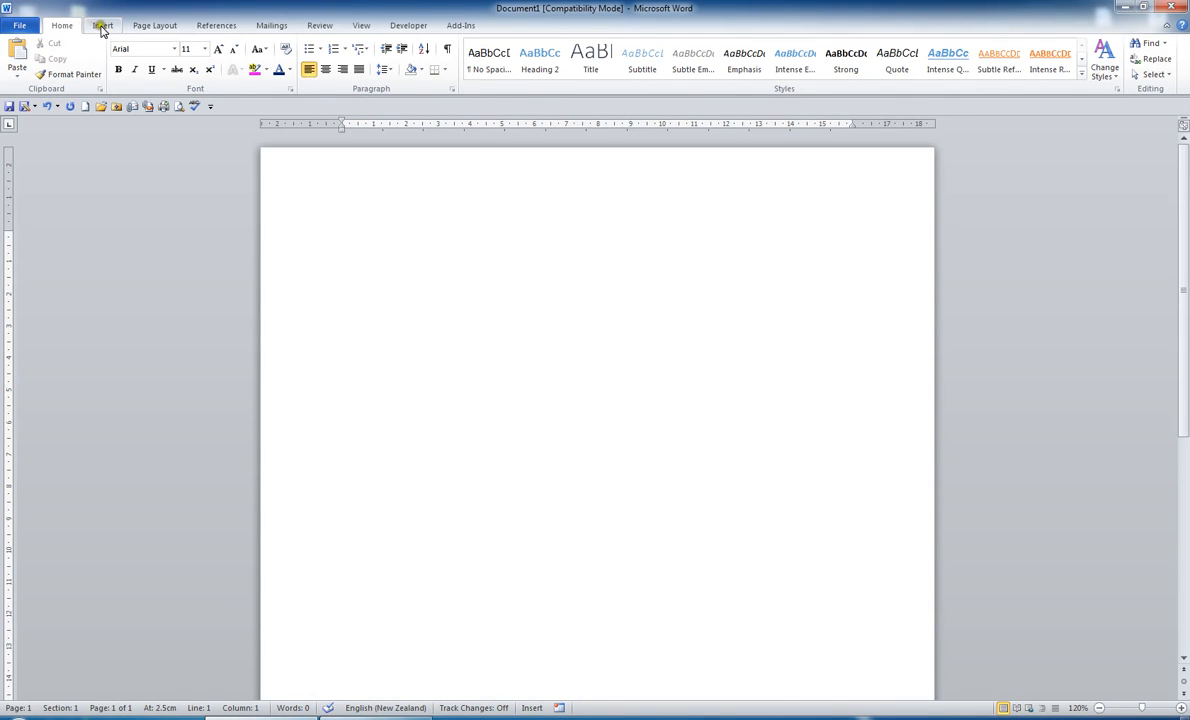
- Look over the Insert and Page Layout commands and return to the Home commands
{"action": "left_click", "coordinate": [101, 28]}
{"action": "left_click", "coordinate": [149, 28]}
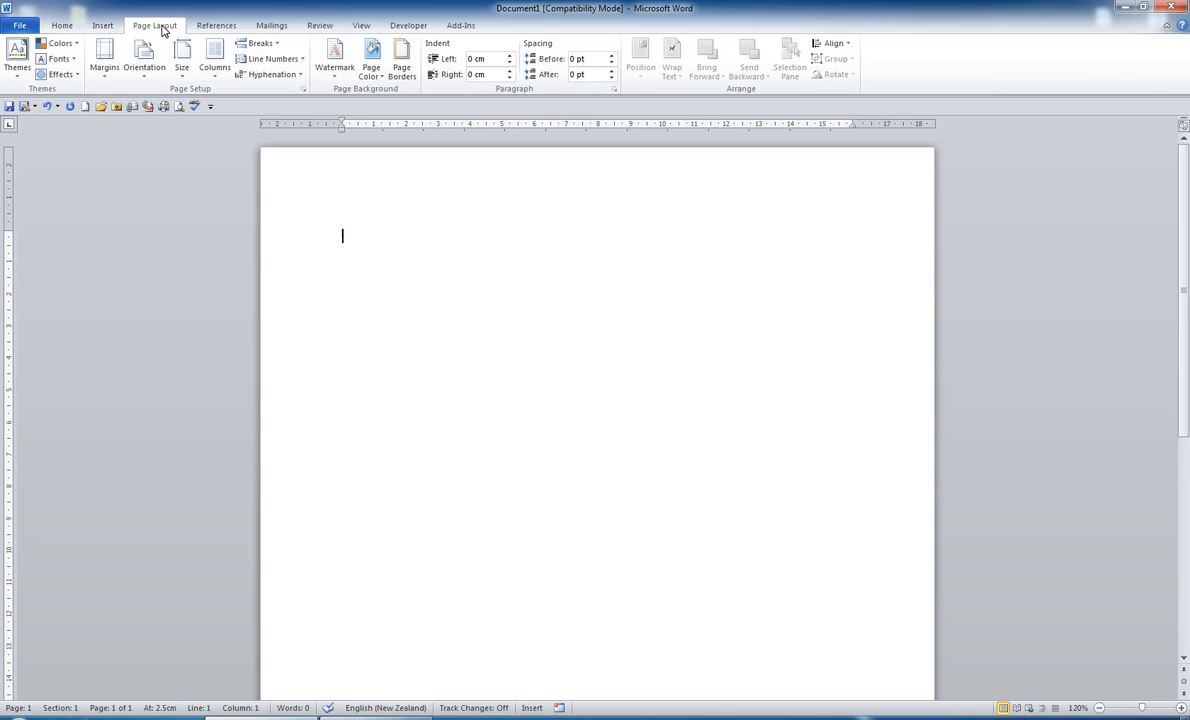
{"action": "left_click", "coordinate": [60, 26]}
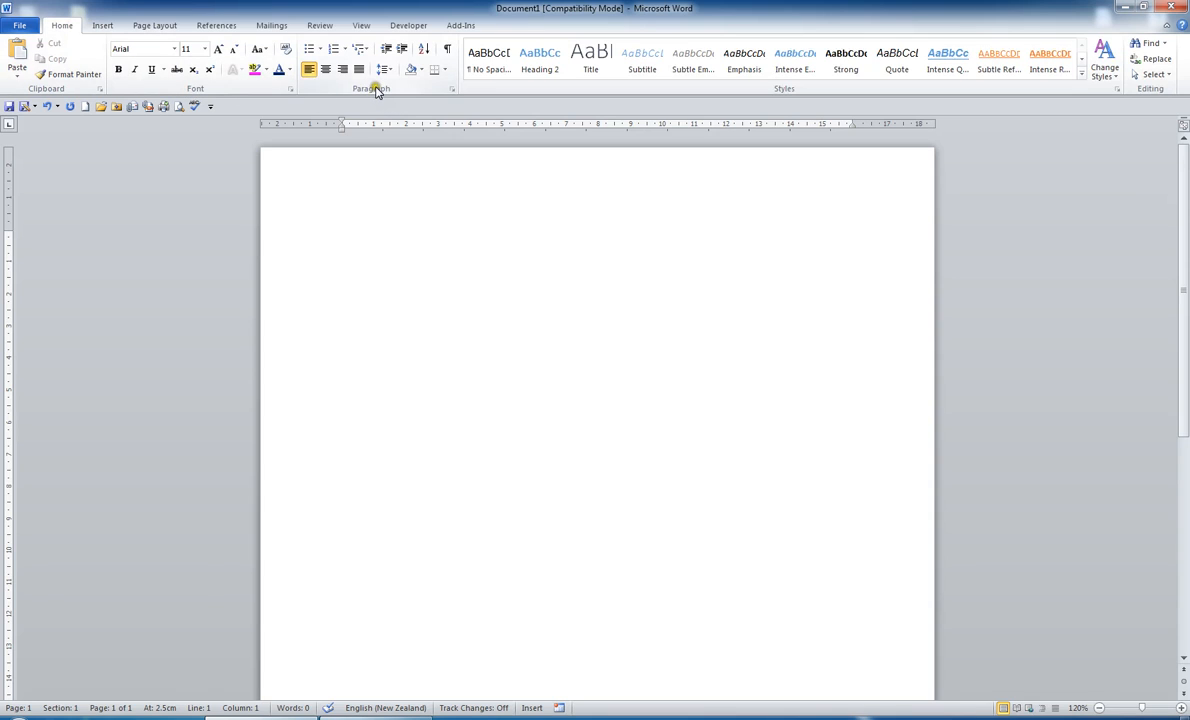
- Examine the settings in the Font dialog and the Paragraph dialog, cancelling each without changes
{"action": "left_click", "coordinate": [292, 93]}
{"action": "left_click", "coordinate": [290, 90]}
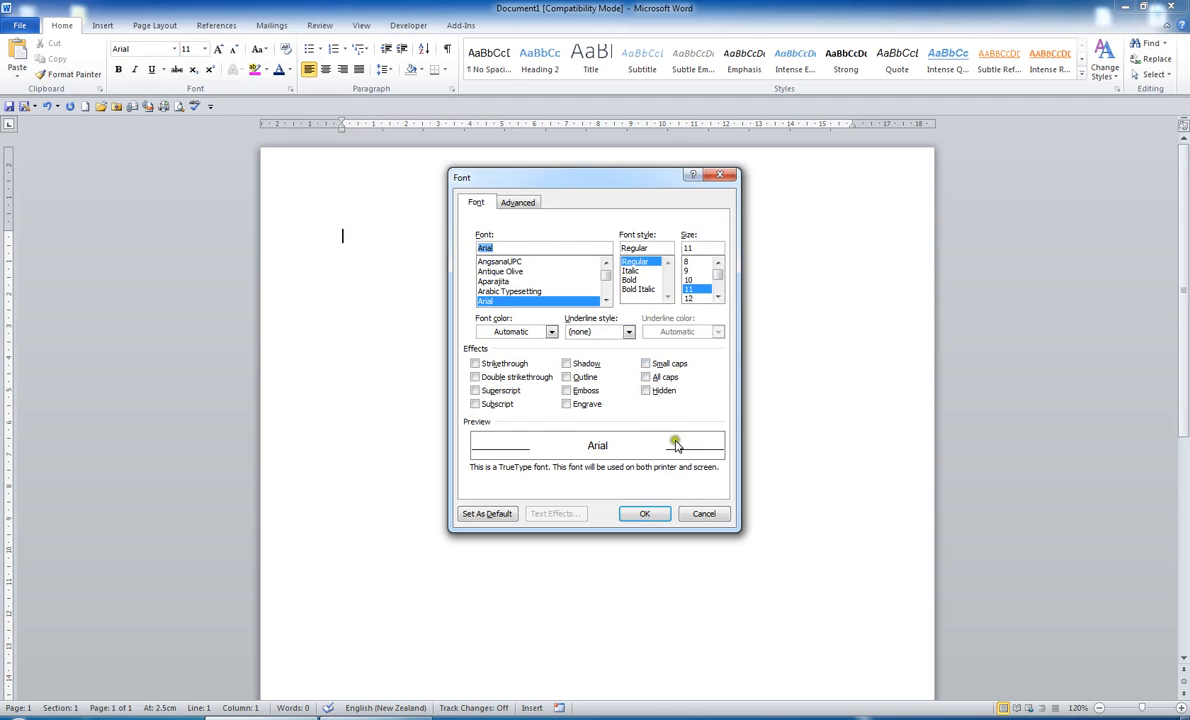
{"action": "left_click", "coordinate": [705, 514]}
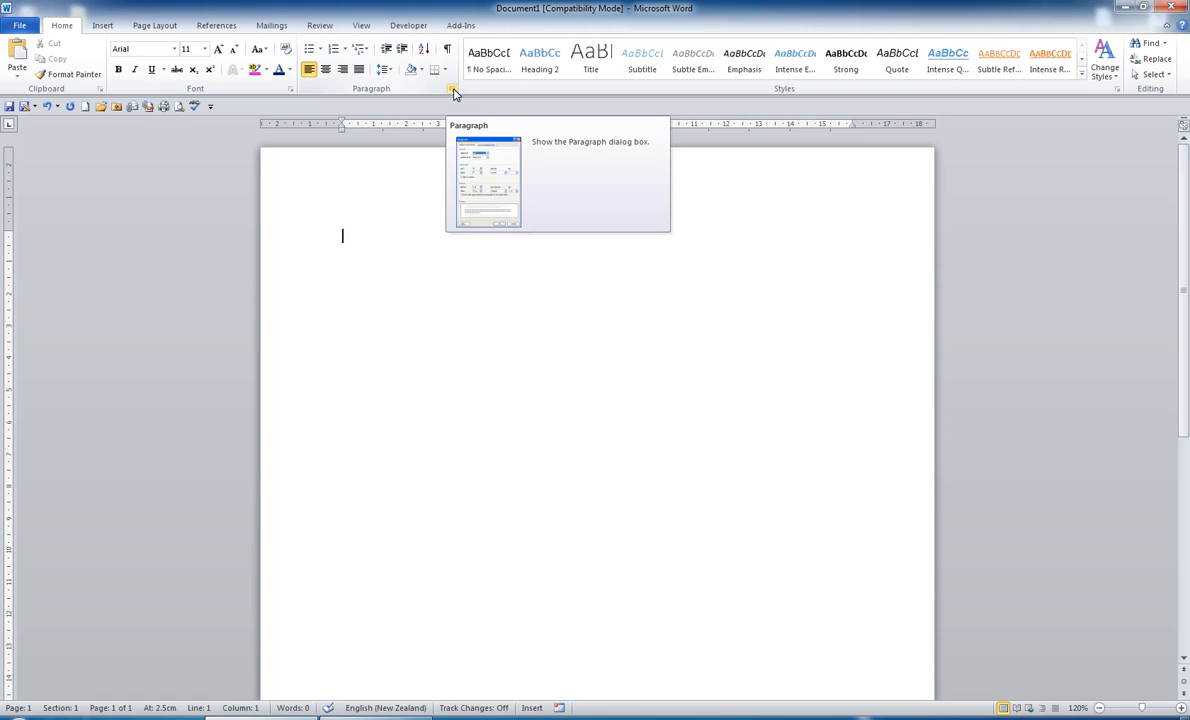
{"action": "left_click", "coordinate": [453, 90]}
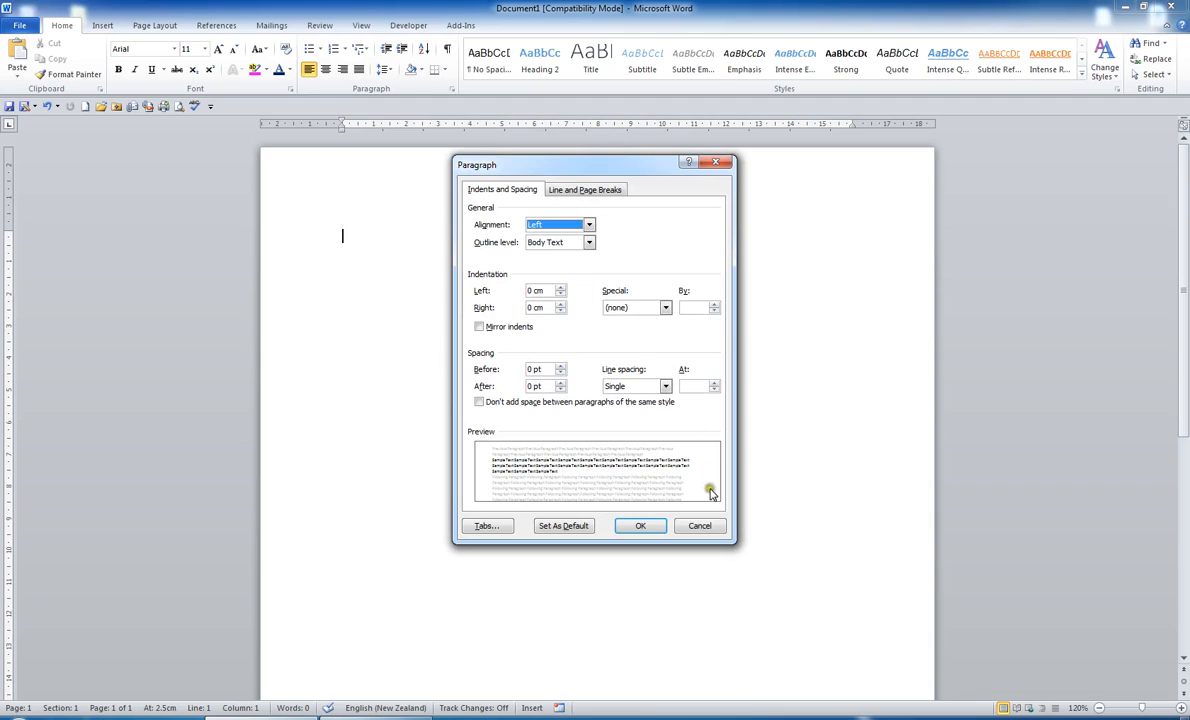
{"action": "left_click", "coordinate": [710, 528]}
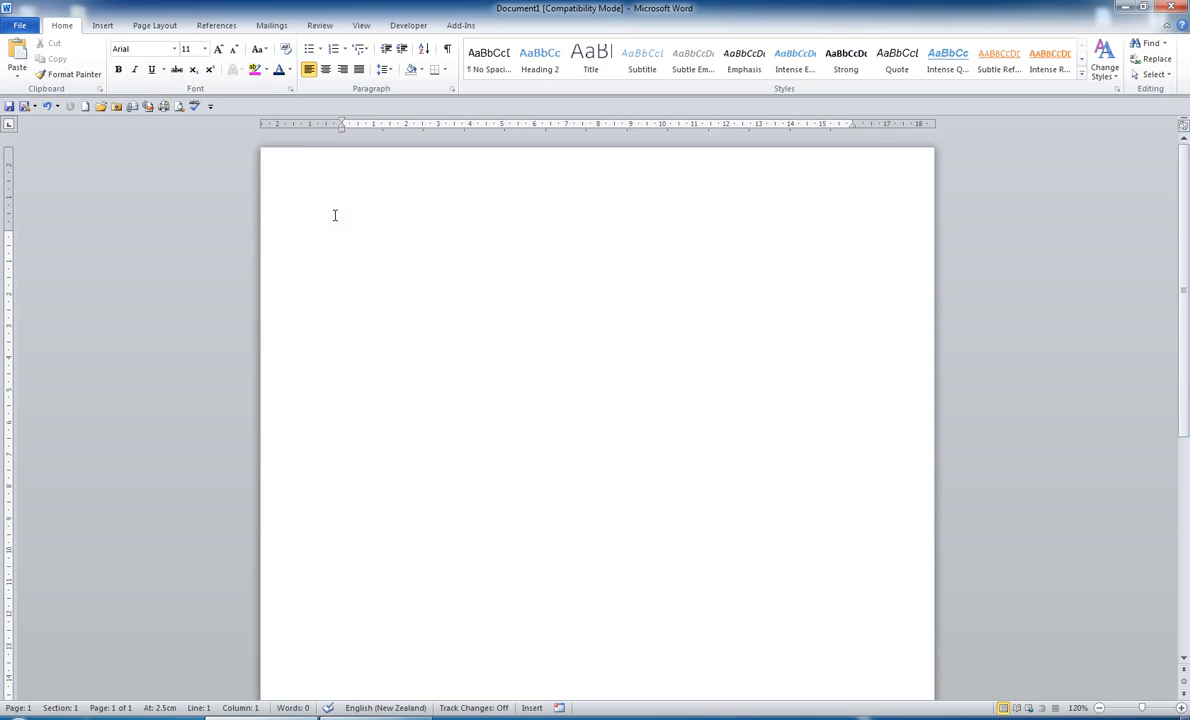
- Minimize the ribbon and restore it to full display
{"action": "double_click", "coordinate": [59, 30]}
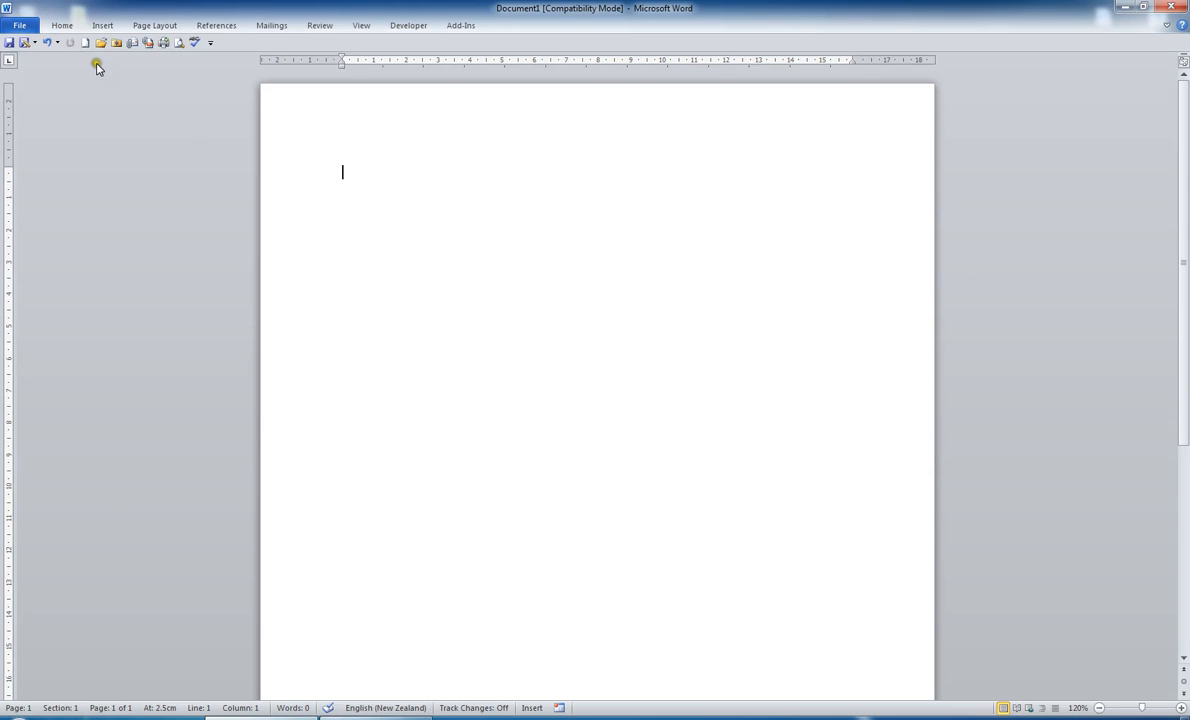
{"action": "double_click", "coordinate": [62, 25]}
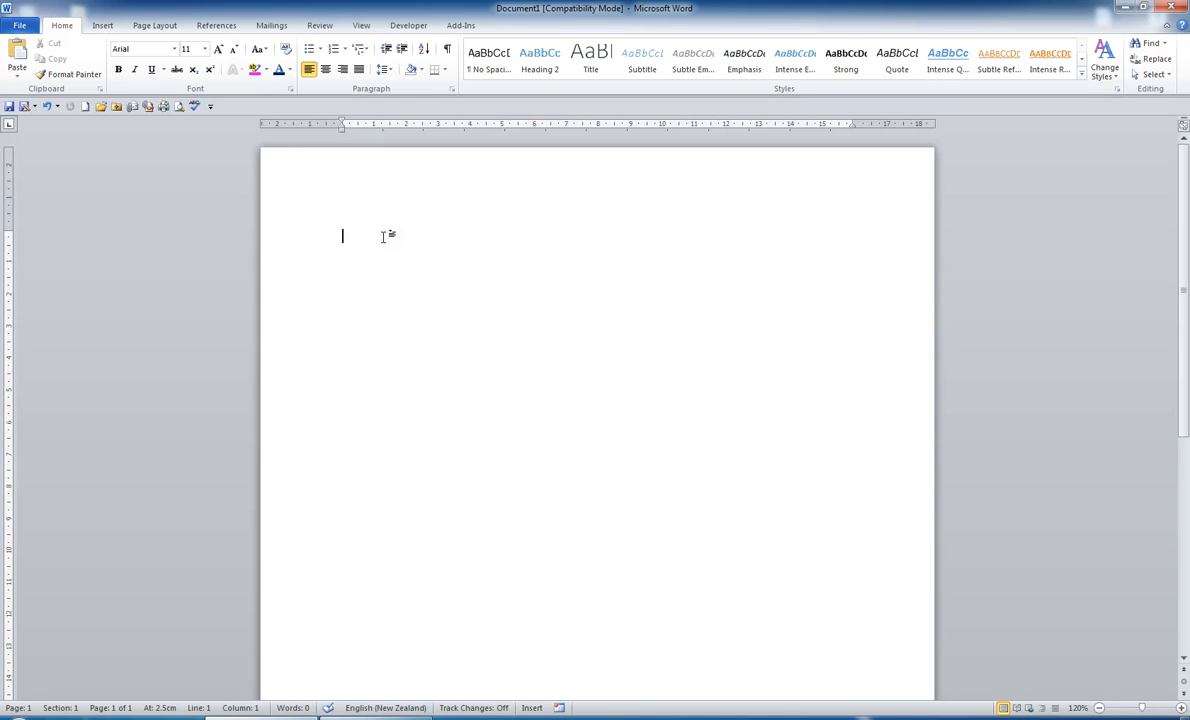
- Examine the ribbon customization options with the list of main tabs, and close the options
{"action": "left_click", "coordinate": [21, 26]}
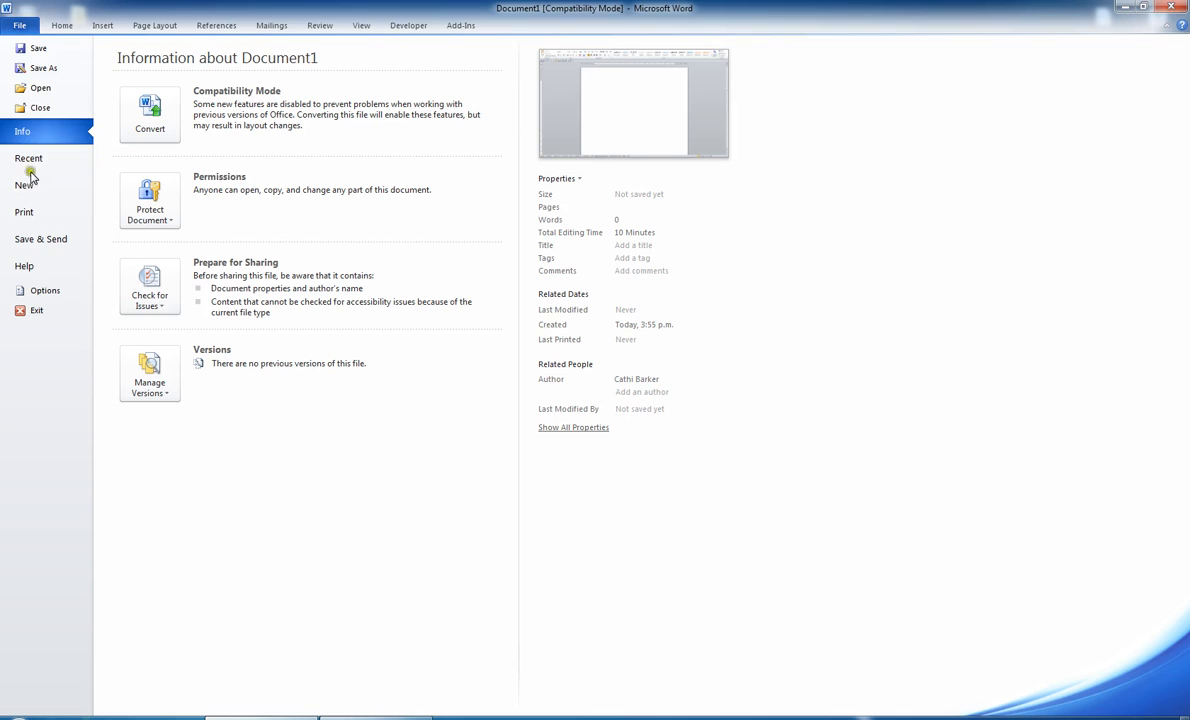
{"action": "left_click", "coordinate": [39, 290]}
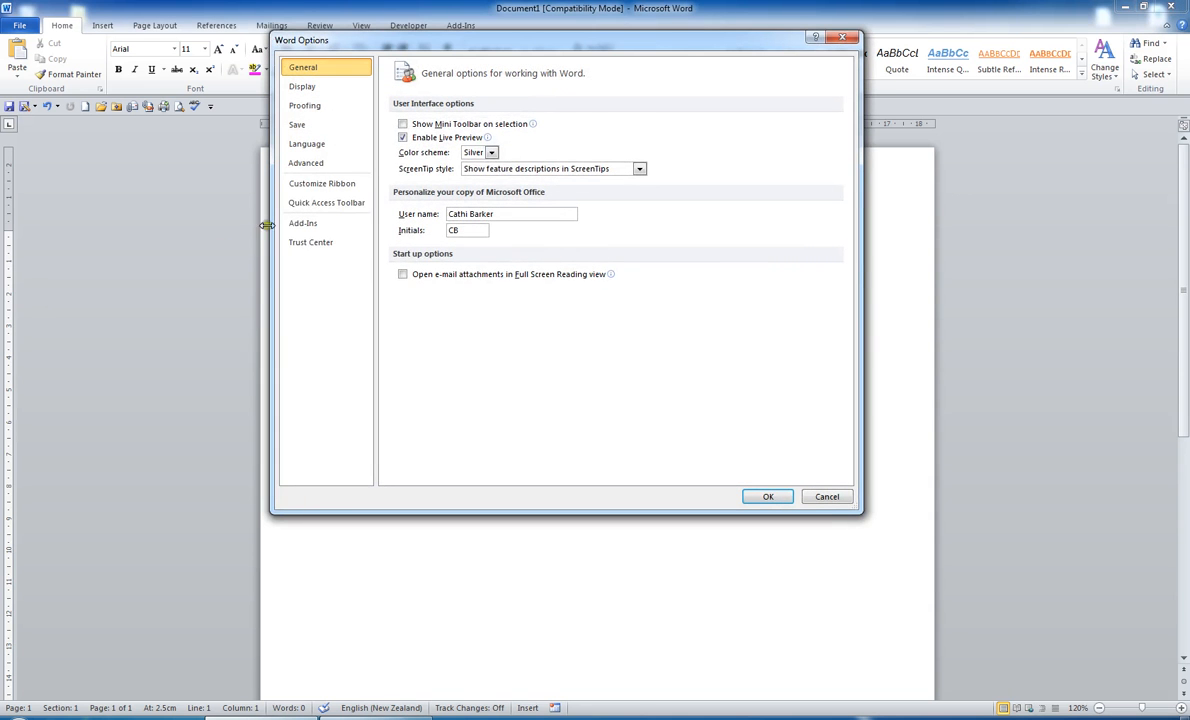
{"action": "left_click", "coordinate": [323, 187]}
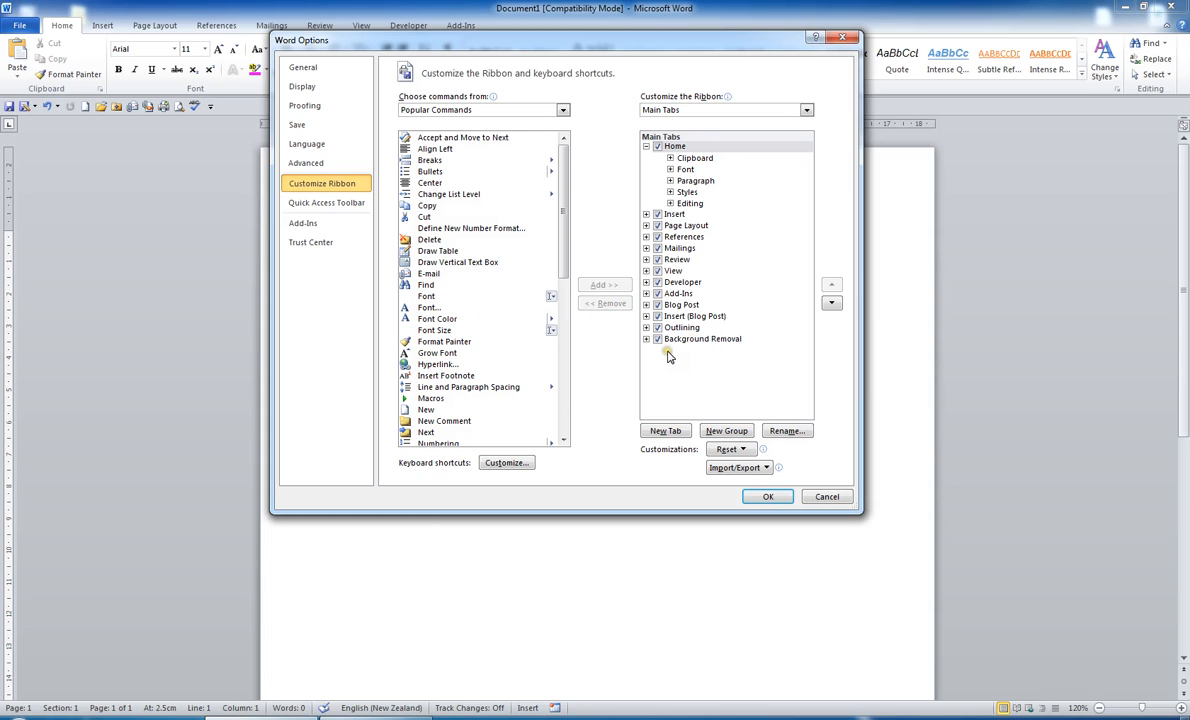
{"action": "left_click", "coordinate": [776, 500]}
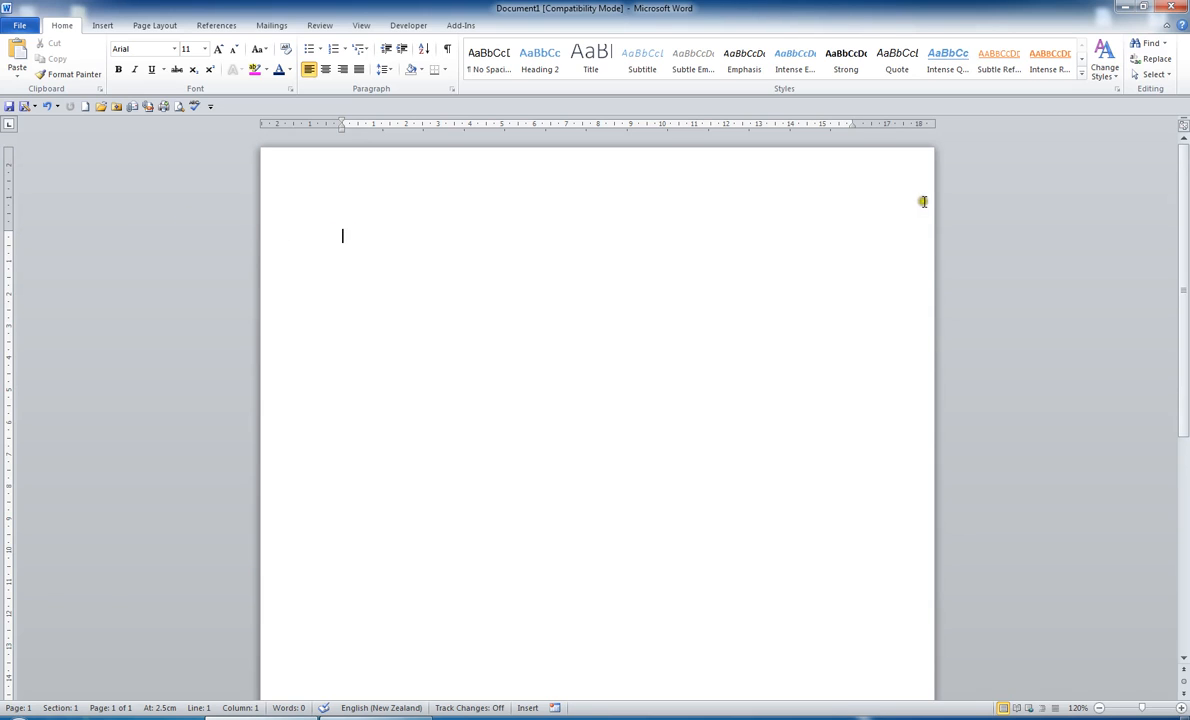
- Hide the rulers, show them again, and check the Ruler display option before returning to the Home commands
{"action": "left_click", "coordinate": [1183, 127]}
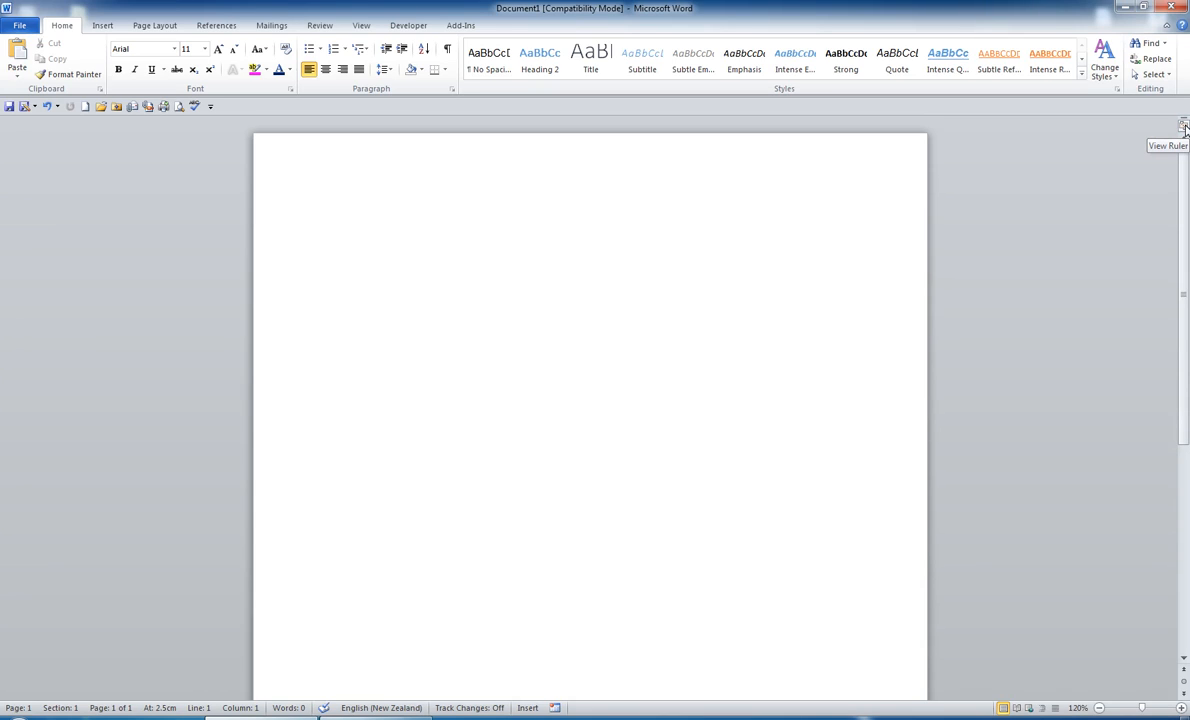
{"action": "left_click", "coordinate": [1183, 127]}
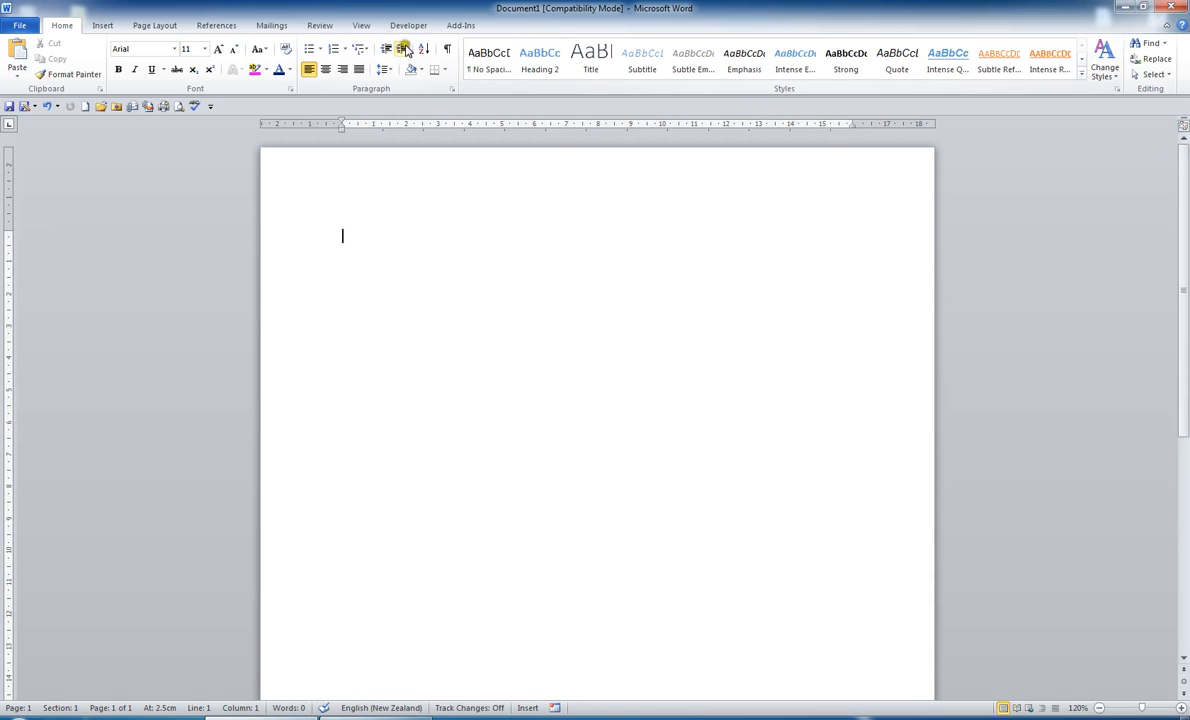
{"action": "left_click", "coordinate": [364, 26]}
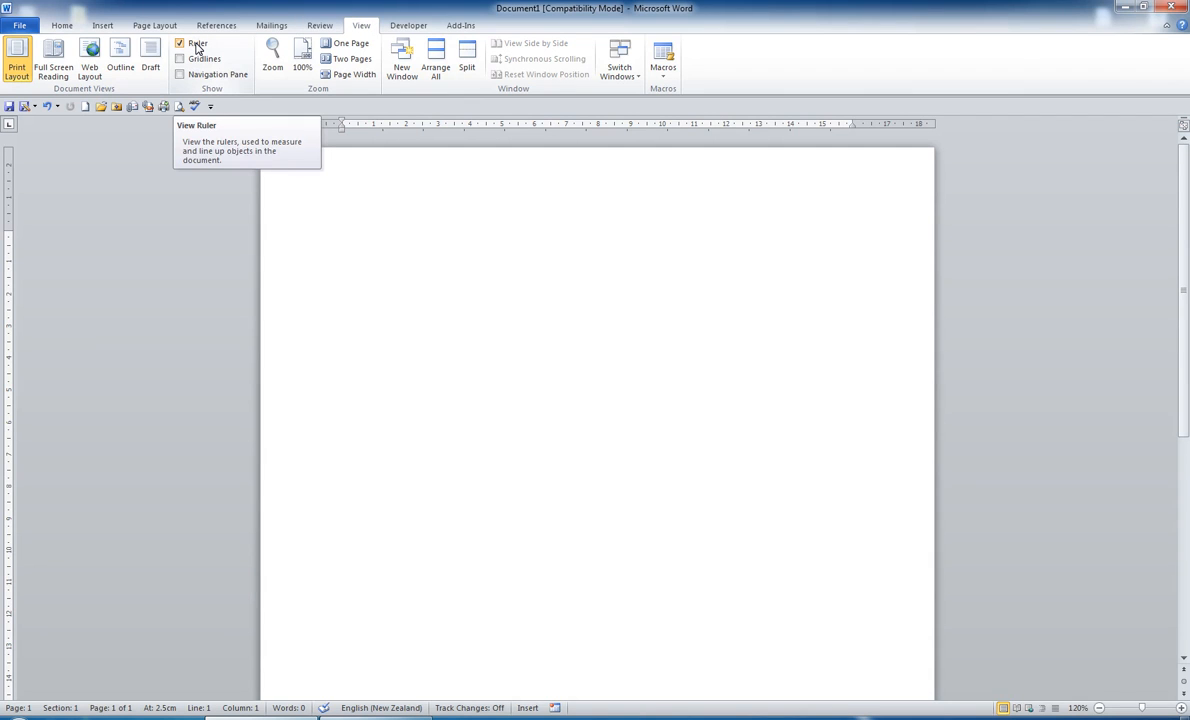
{"action": "left_click", "coordinate": [62, 26]}
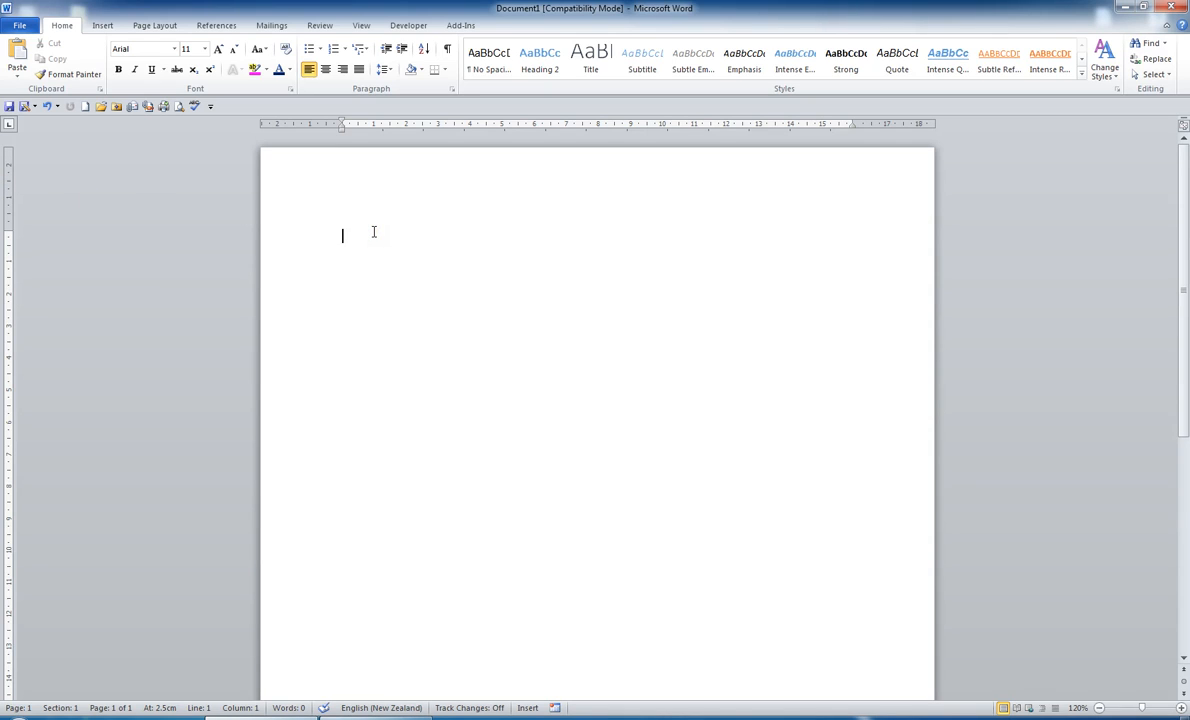
- View the information page of the blank document and return to editing
{"action": "left_click", "coordinate": [27, 27]}
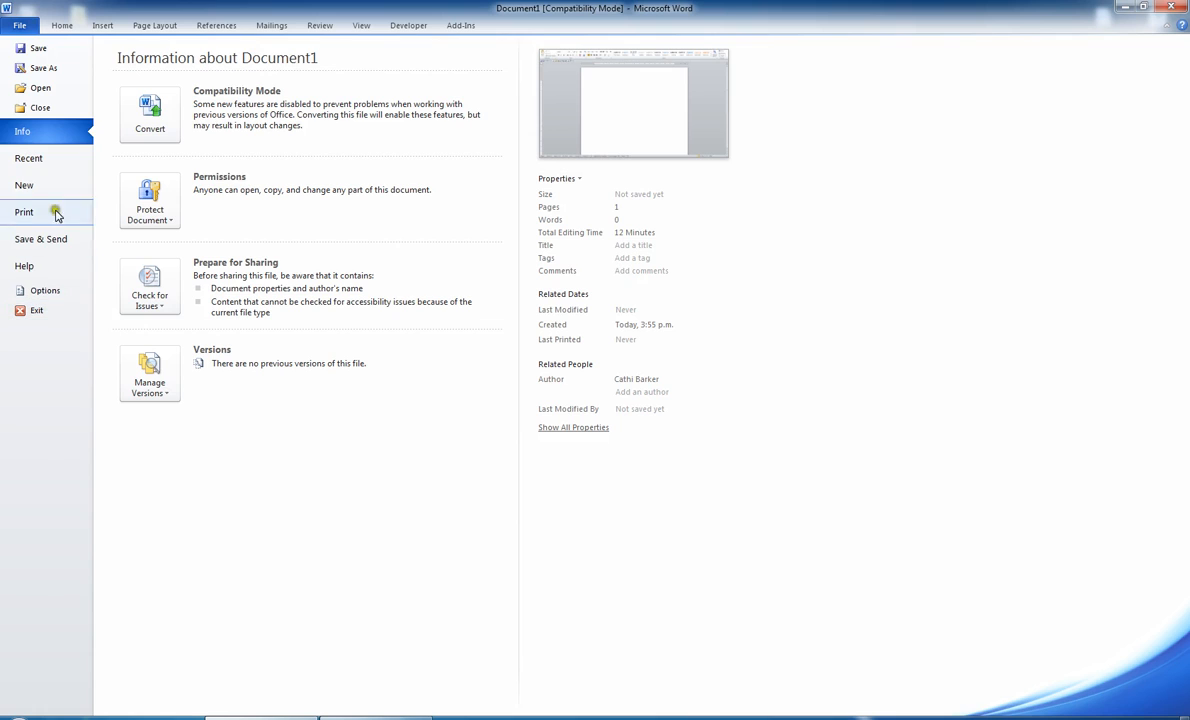
{"action": "left_click", "coordinate": [62, 27]}
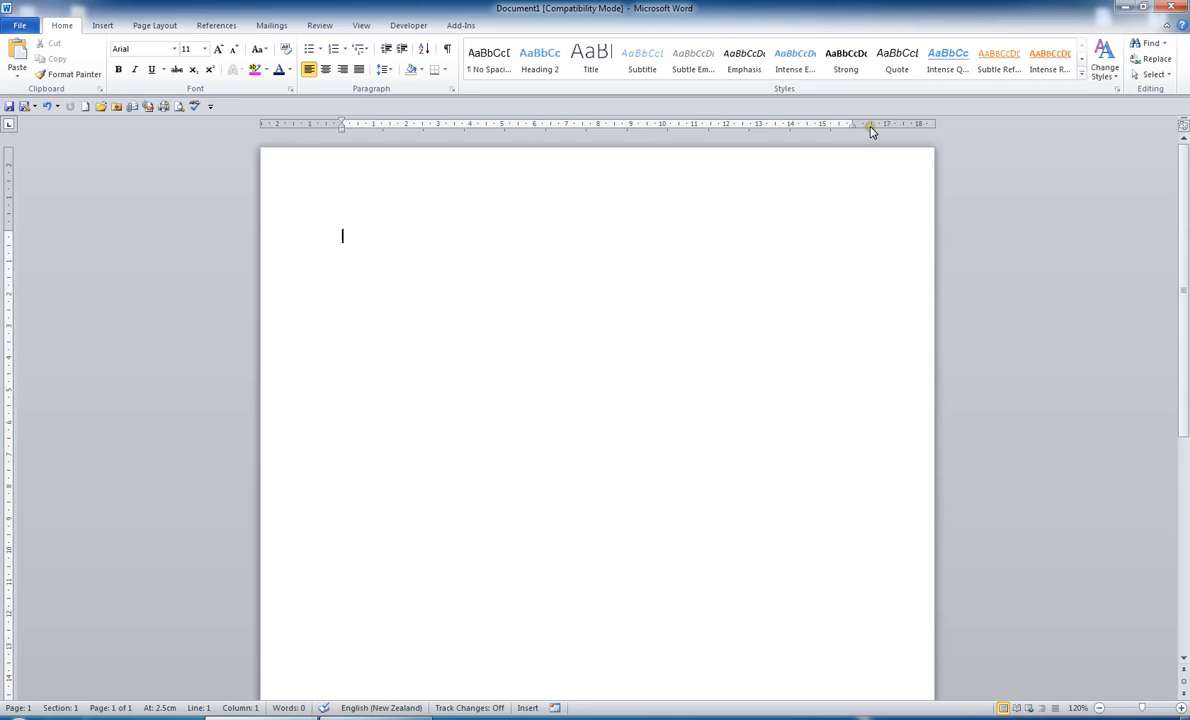
- Set the top, bottom, left and right page margins to 2 cm for the whole document
{"action": "double_click", "coordinate": [297, 127]}
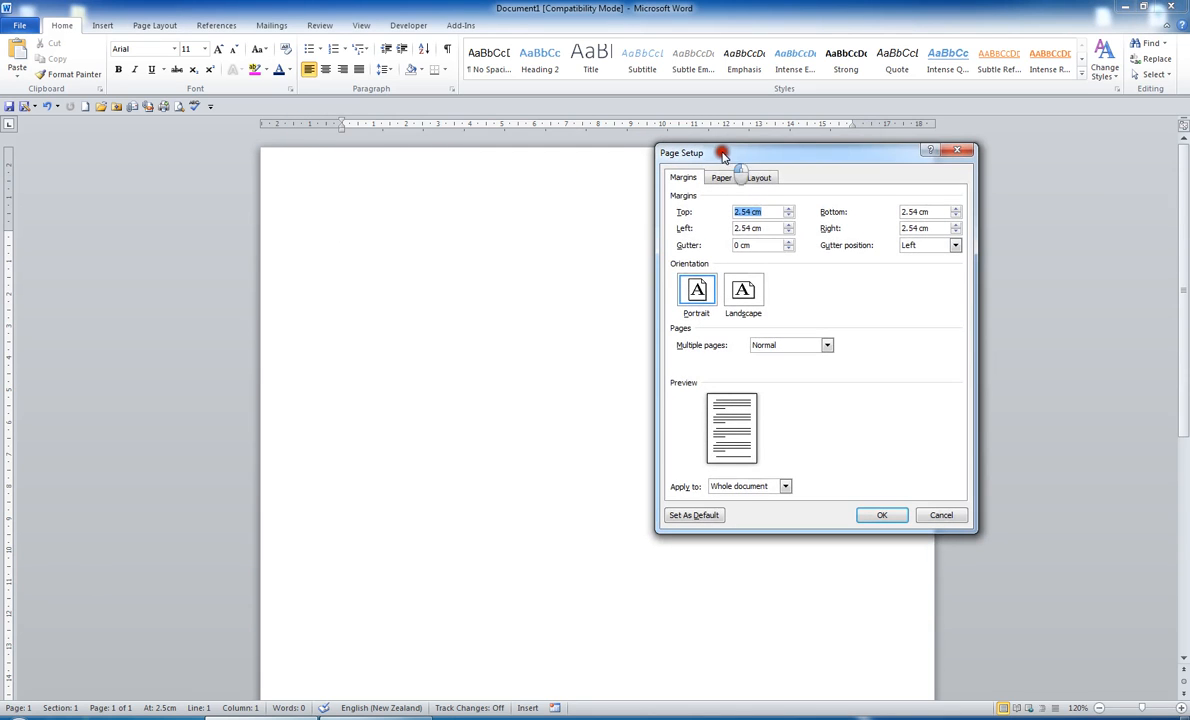
{"action": "left_click_drag", "start_coordinate": [722, 155], "coordinate": [457, 146]}
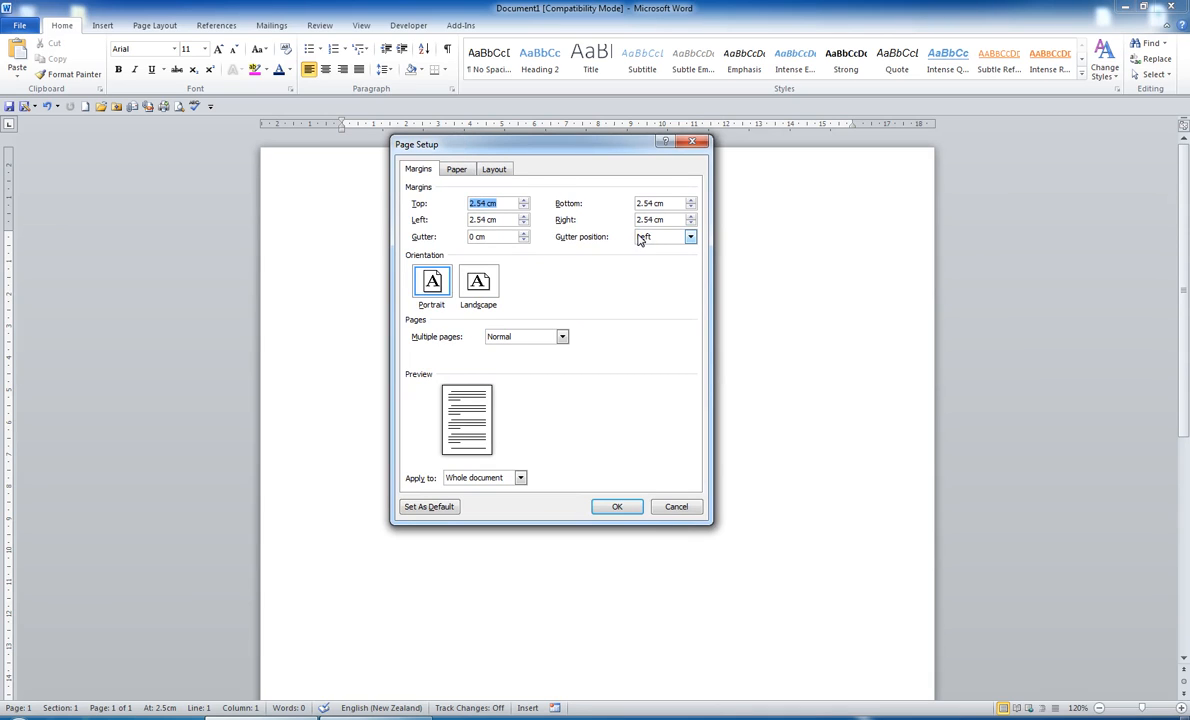
{"action": "type", "text": "2"}
{"action": "key", "text": "Tab"}
{"action": "type", "text": "2"}
{"action": "key", "text": "Tab"}
{"action": "type", "text": "2"}
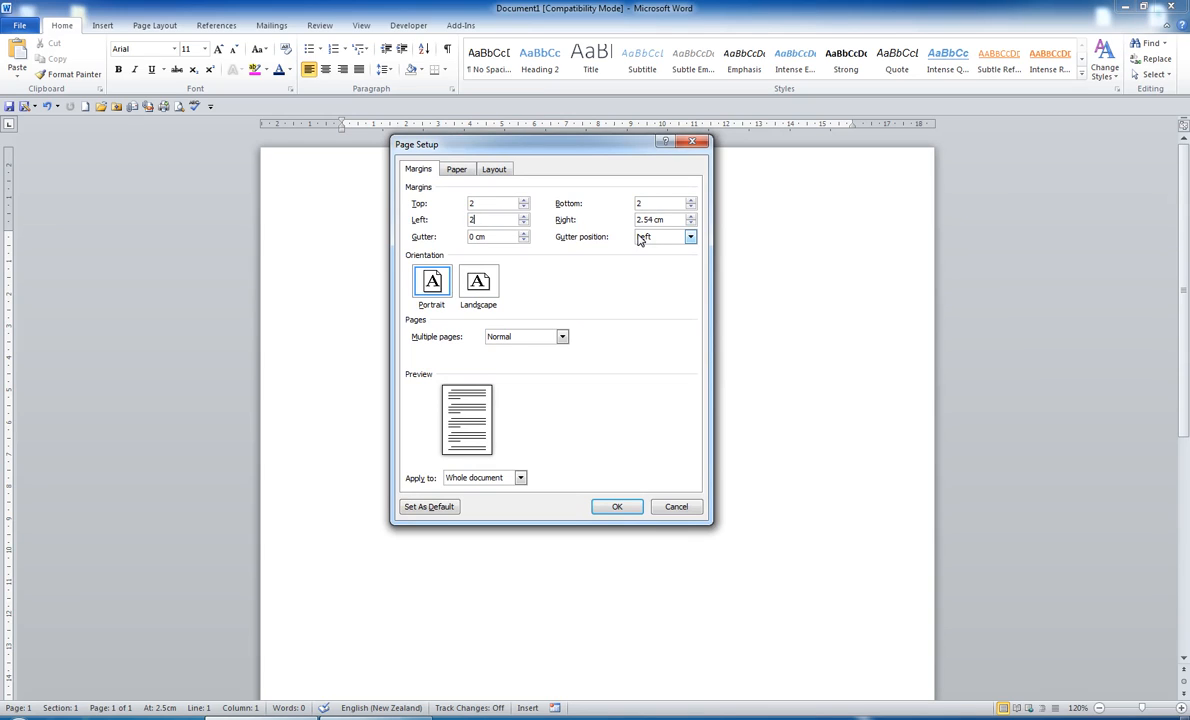
{"action": "key", "text": "Tab"}
{"action": "type", "text": "2"}
{"action": "left_click", "coordinate": [631, 510]}
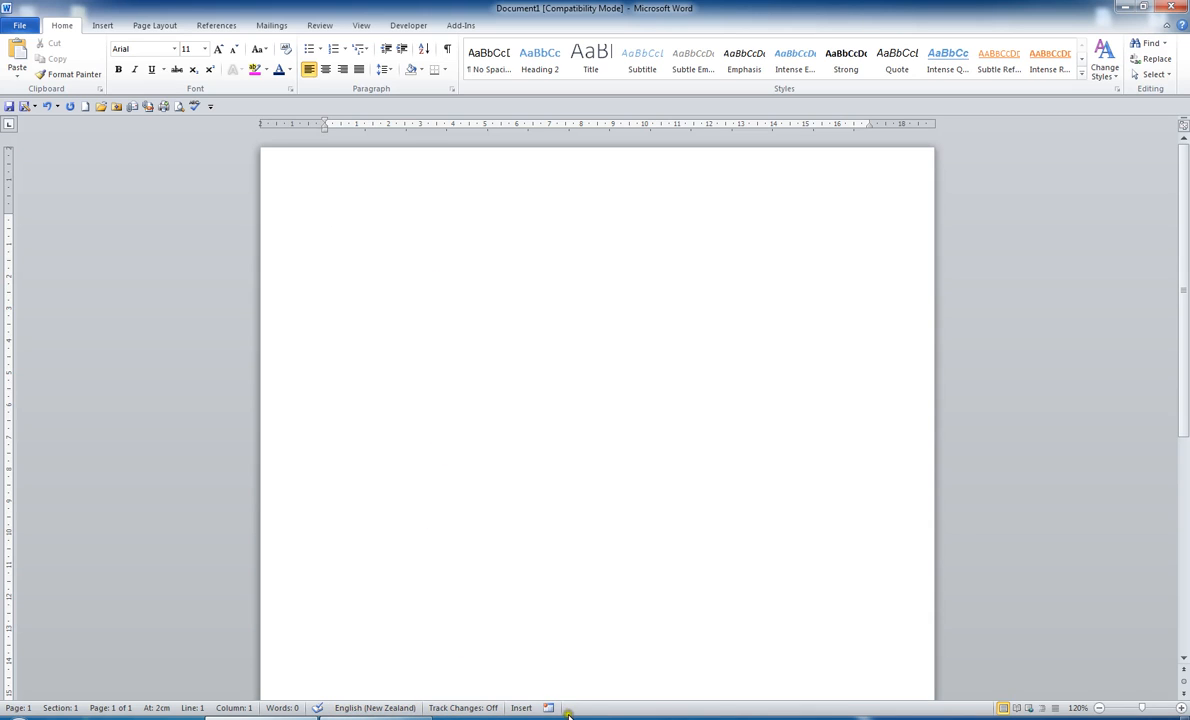
- Zoom the blank page in to 170% and back out to 130%
{"action": "left_click", "coordinate": [1182, 709]}
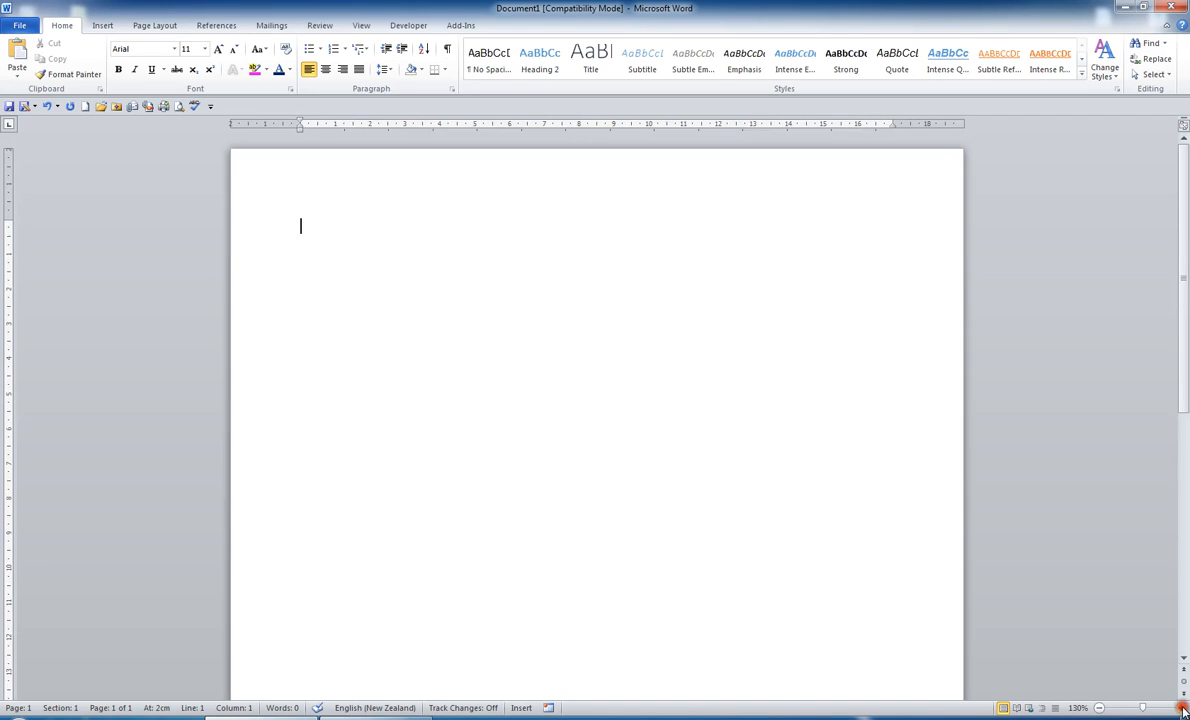
{"action": "left_click", "coordinate": [1182, 709]}
{"action": "left_click", "coordinate": [1182, 709]}
{"action": "left_click", "coordinate": [1182, 709]}
{"action": "left_click", "coordinate": [1182, 709]}
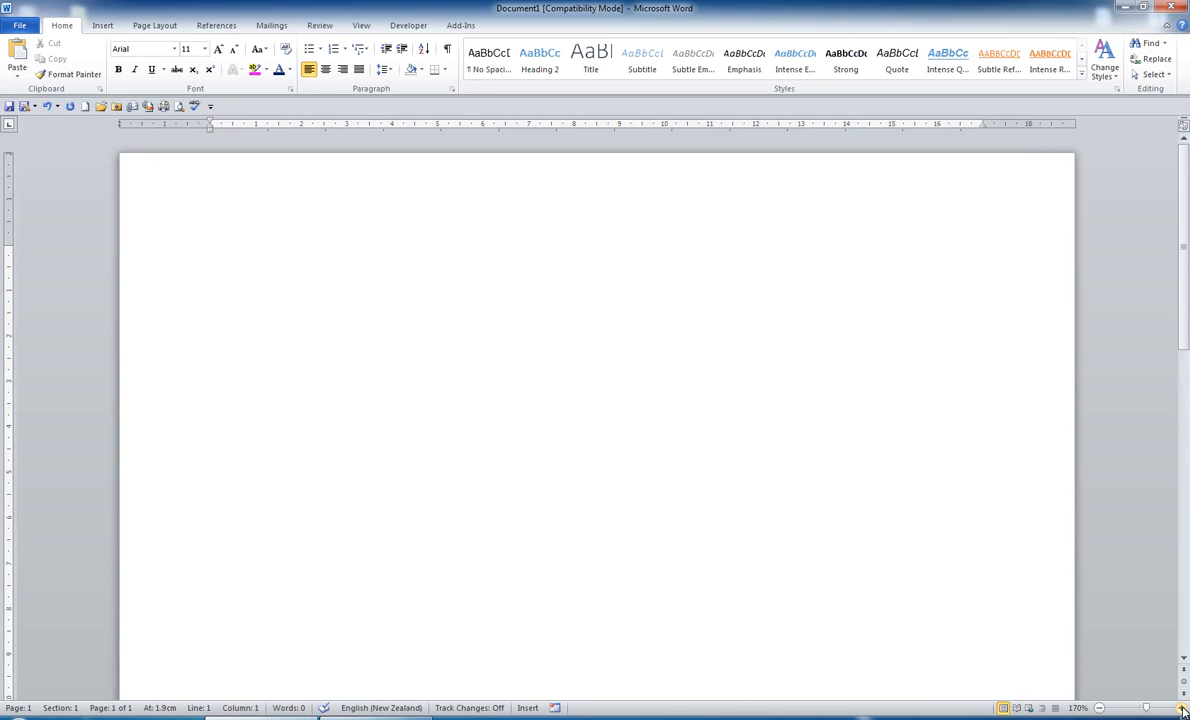
{"action": "left_click", "coordinate": [1101, 710]}
{"action": "left_click", "coordinate": [1101, 710]}
{"action": "left_click", "coordinate": [1101, 710]}
{"action": "left_click", "coordinate": [1101, 710]}
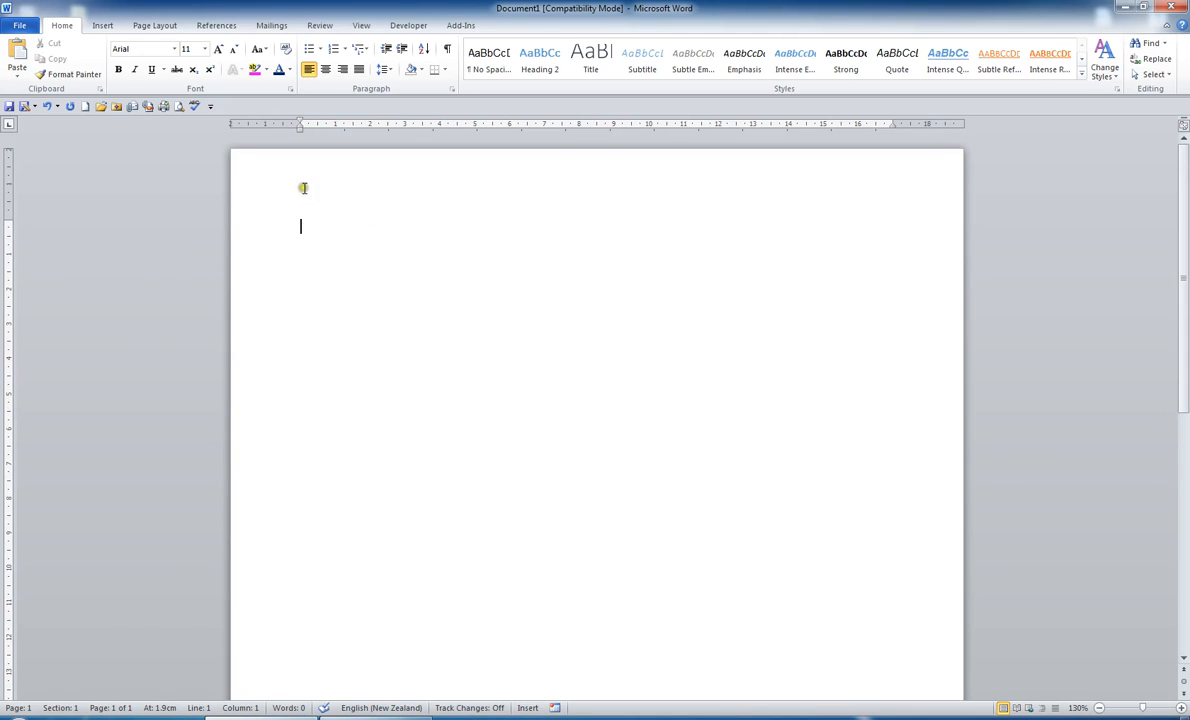
- Open Playpen.docx from the Stage1 Exercise Files in the CBT-Word 2010 folder, starting from the recent CBT-Outlook 2010 Course Notes place
{"action": "left_click", "coordinate": [22, 27]}
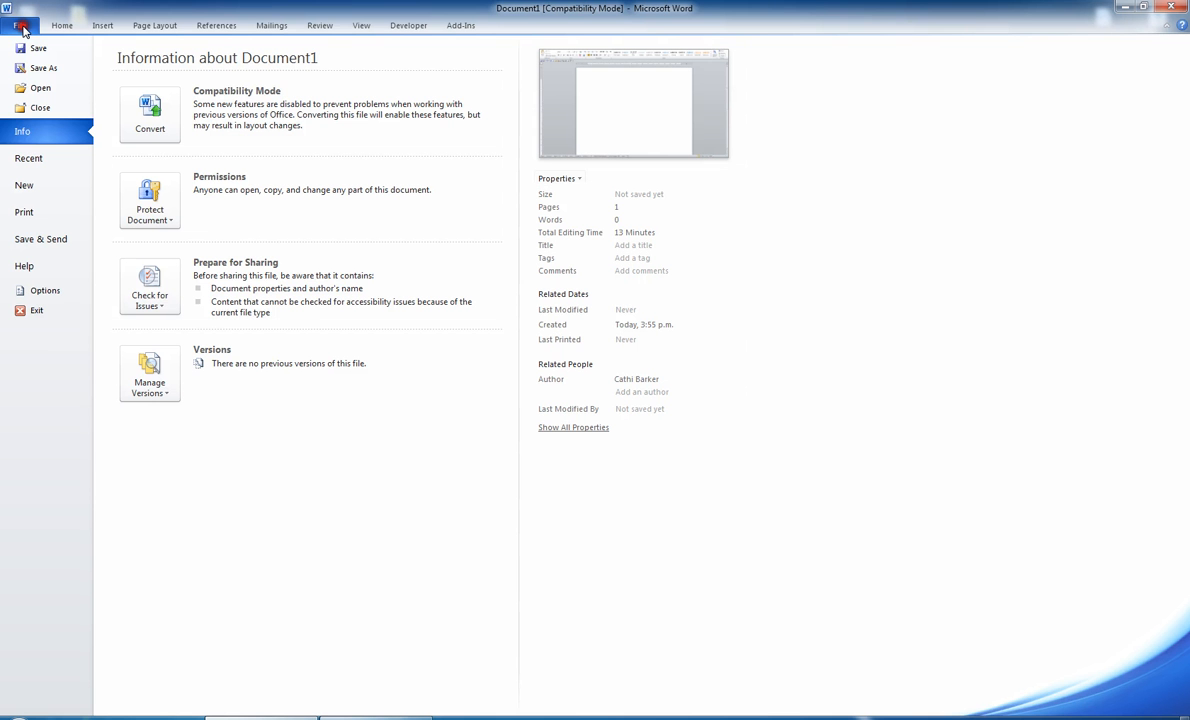
{"action": "left_click", "coordinate": [30, 157]}
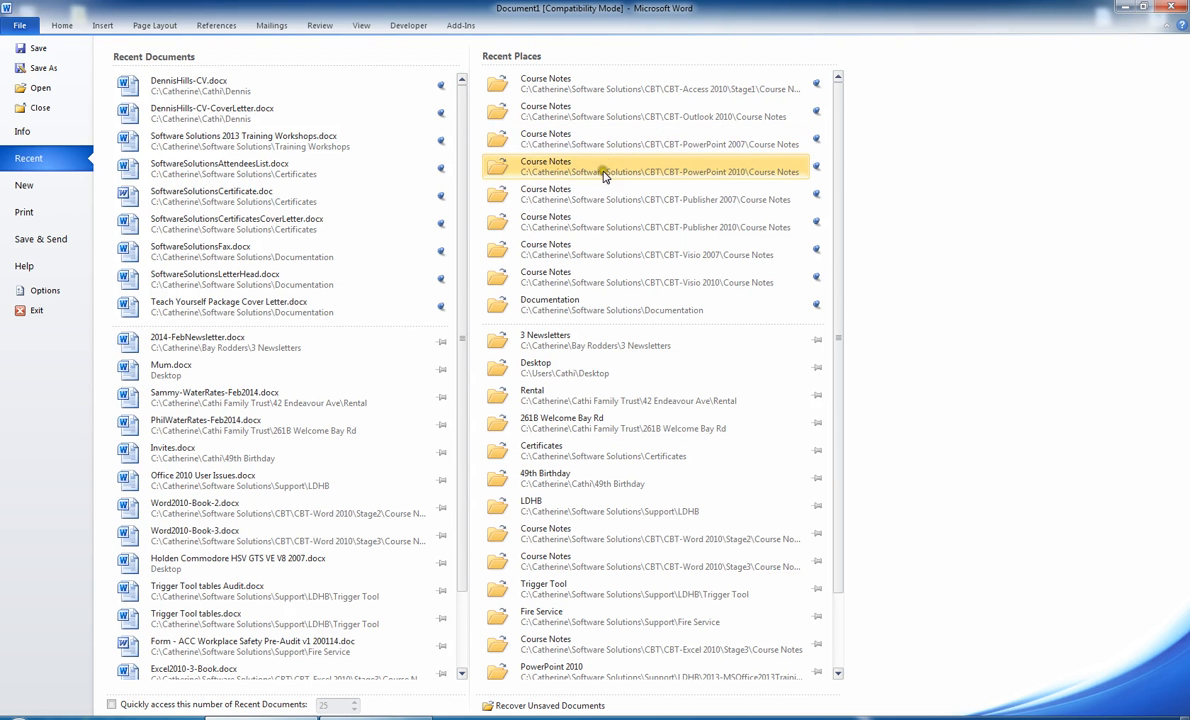
{"action": "left_click", "coordinate": [612, 118]}
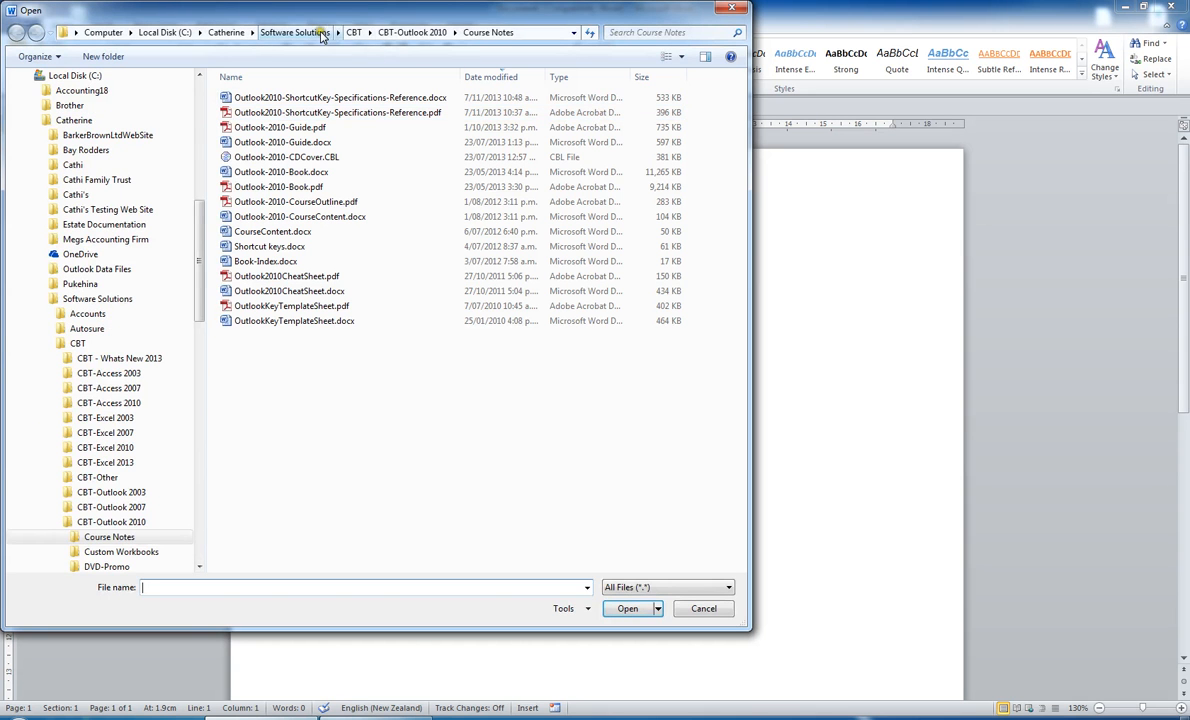
{"action": "left_click", "coordinate": [353, 33]}
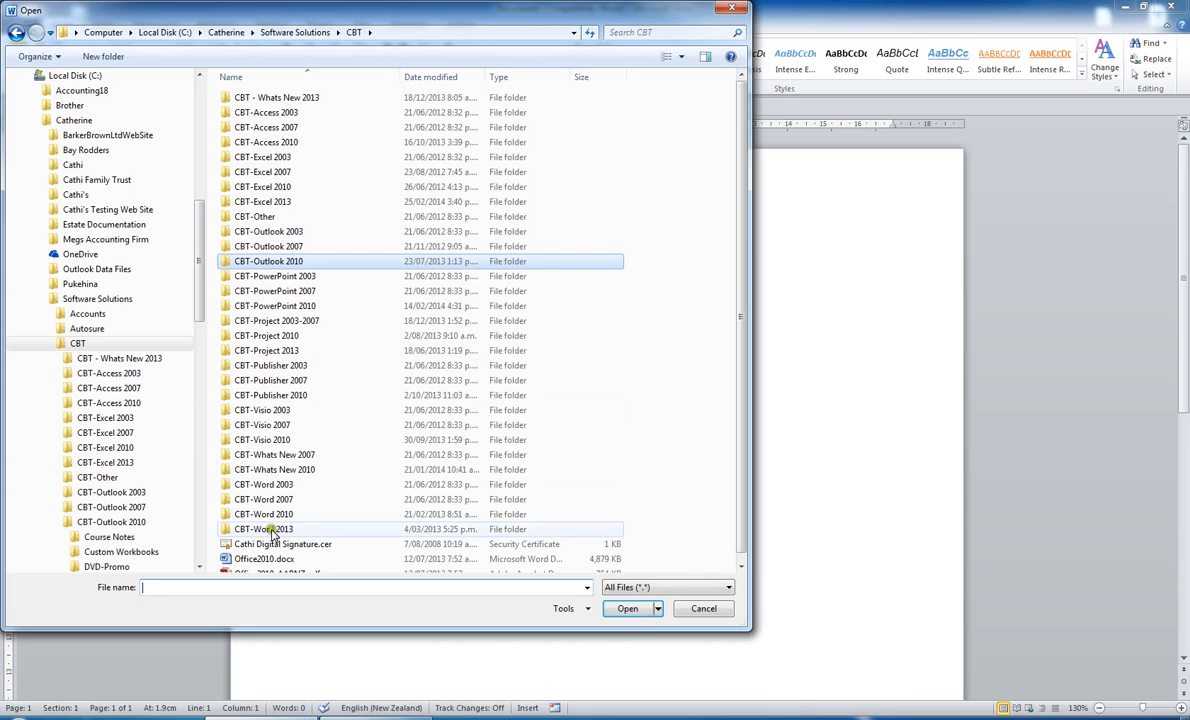
{"action": "left_click", "coordinate": [273, 516]}
{"action": "double_click", "coordinate": [273, 516]}
{"action": "double_click", "coordinate": [266, 127]}
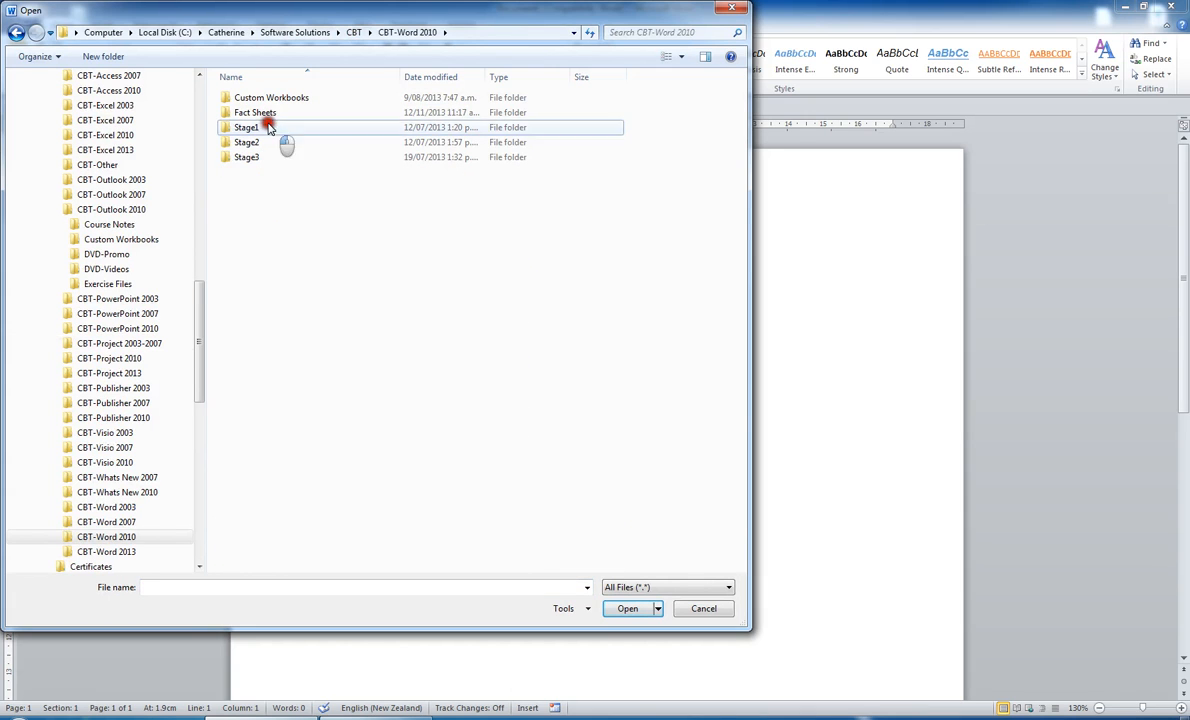
{"action": "double_click", "coordinate": [260, 143]}
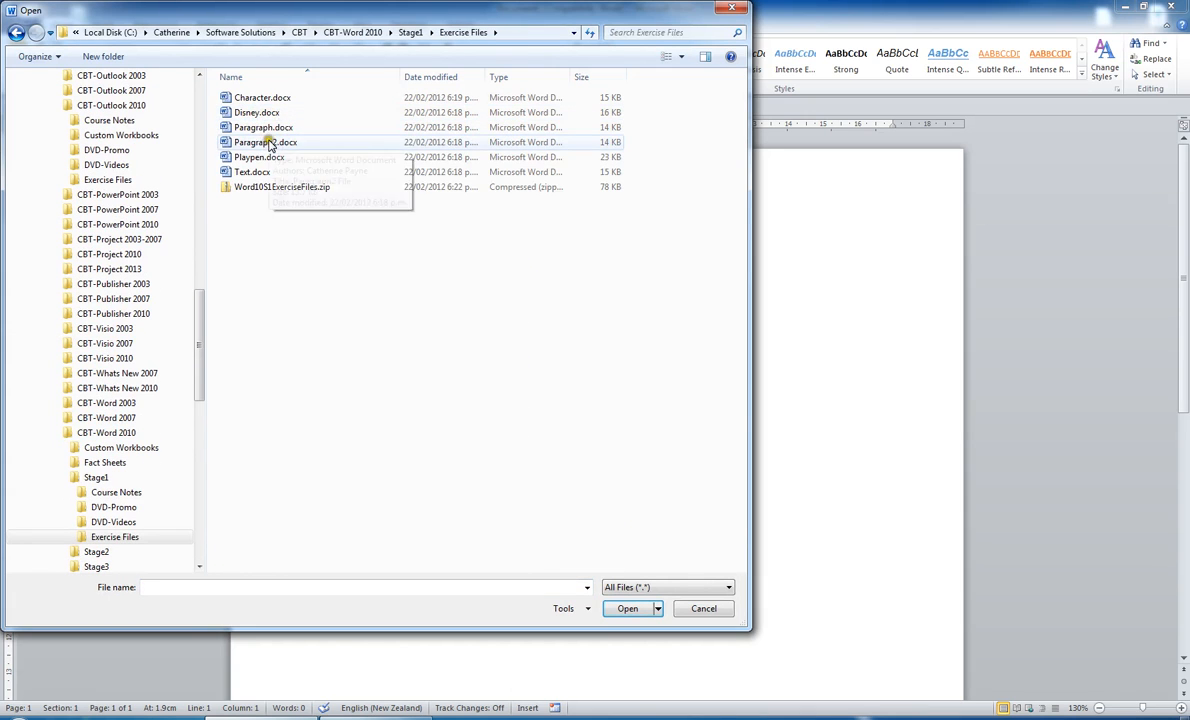
{"action": "double_click", "coordinate": [260, 158]}
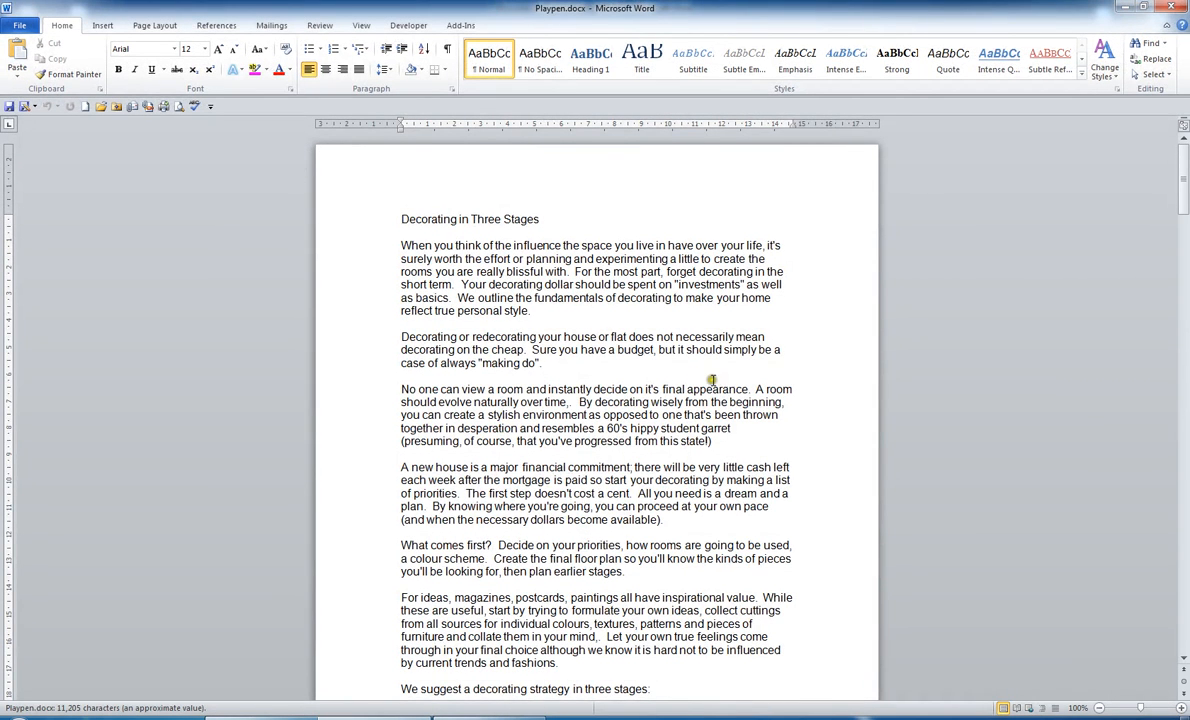
- Zoom the decorating document in to 190% and back out to 180%
{"action": "left_click", "coordinate": [1180, 708]}
{"action": "left_click", "coordinate": [1180, 708]}
{"action": "left_click", "coordinate": [1180, 708]}
{"action": "left_click", "coordinate": [1180, 708]}
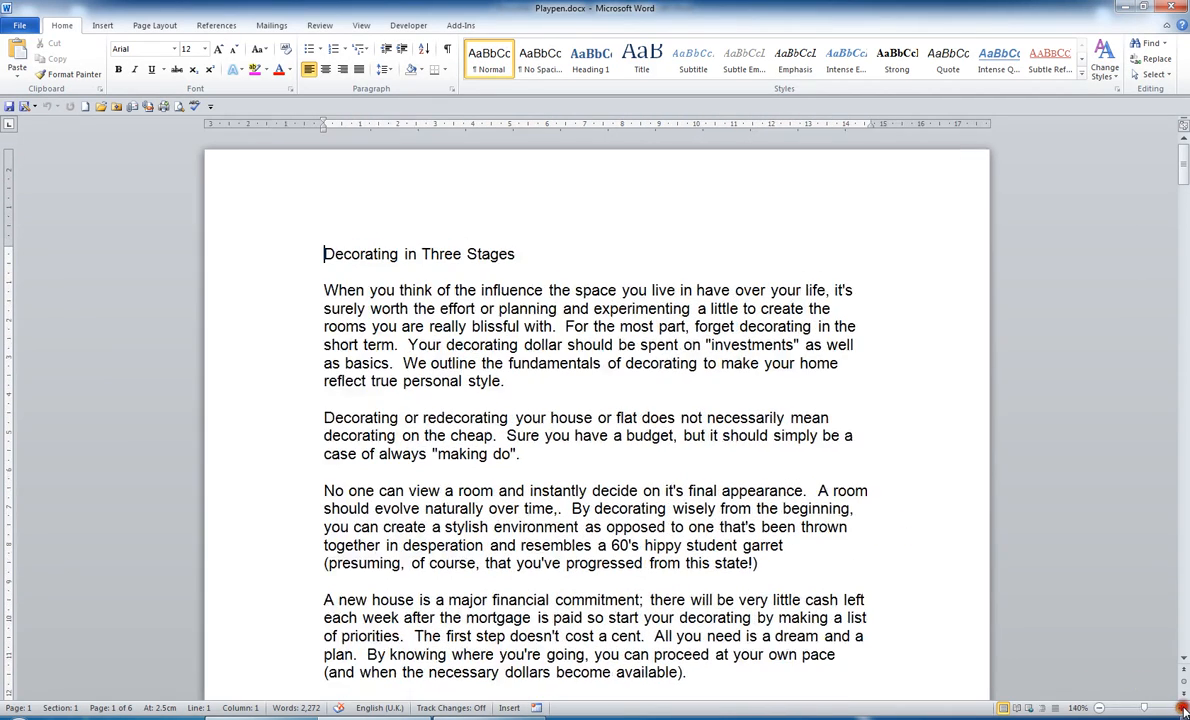
{"action": "left_click", "coordinate": [1182, 708]}
{"action": "left_click", "coordinate": [1182, 708]}
{"action": "left_click", "coordinate": [1182, 708]}
{"action": "left_click", "coordinate": [1182, 708]}
{"action": "left_click", "coordinate": [1182, 708]}
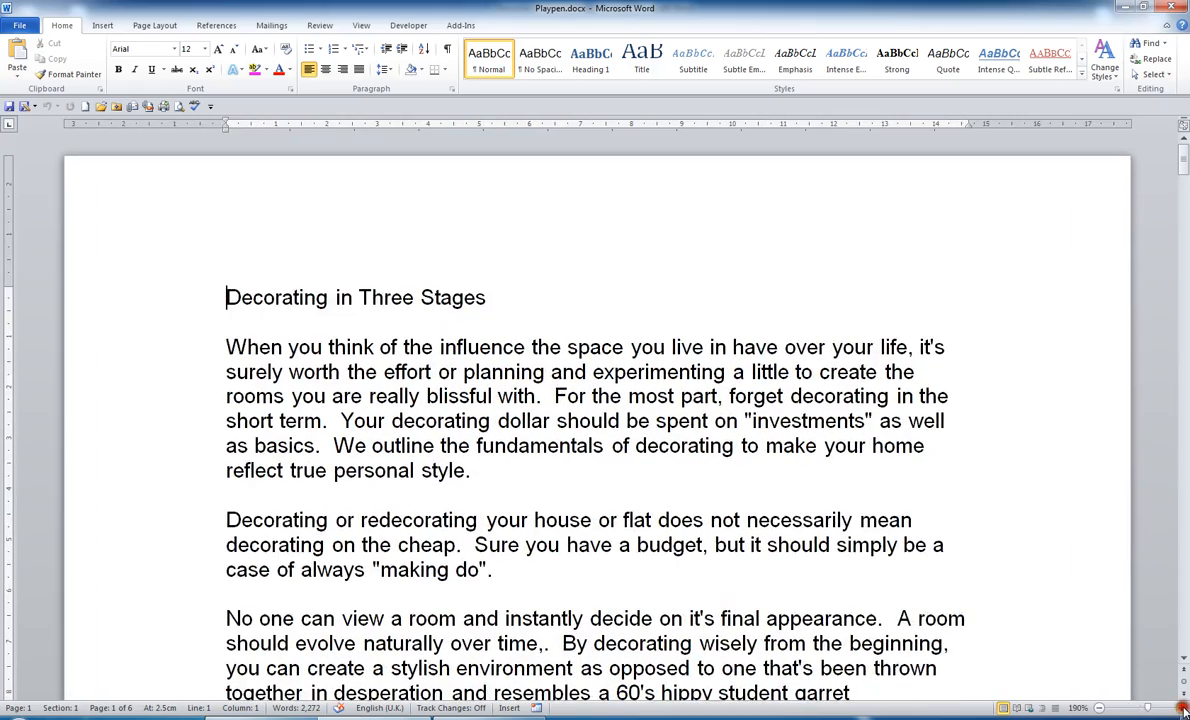
{"action": "left_click", "coordinate": [1100, 708]}
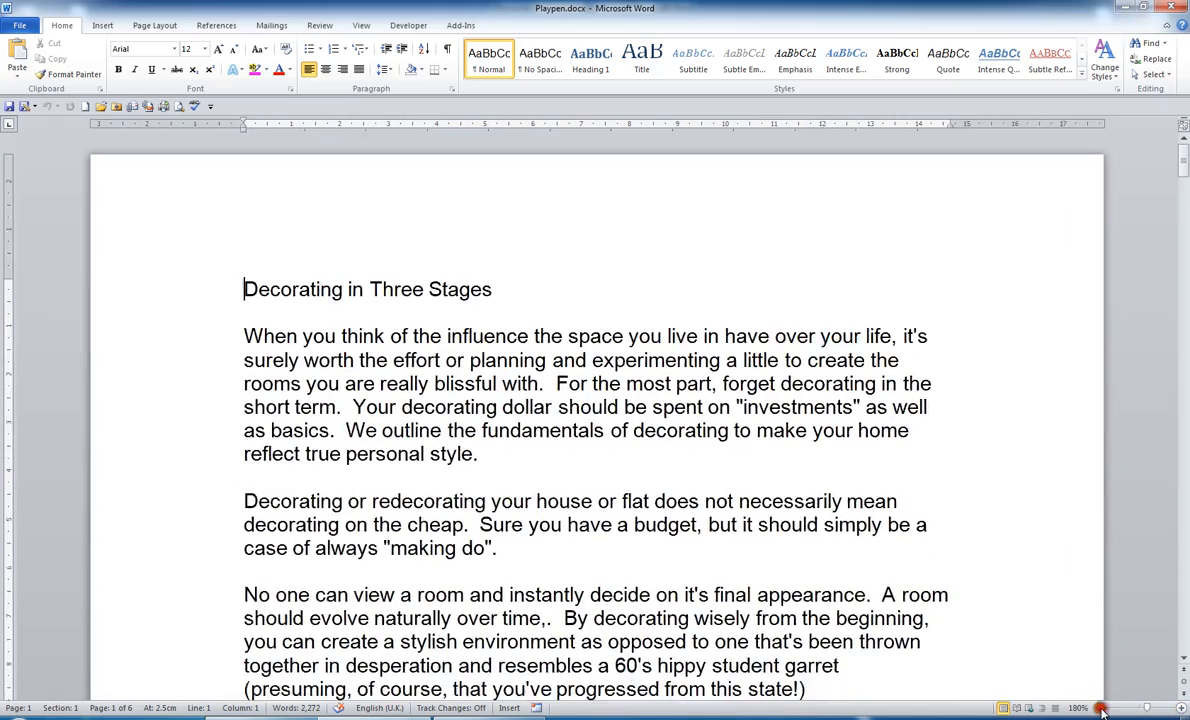
- Zoom the decorating document out to 40% so all its pages show together, and bring it back to 100%
{"action": "left_click", "coordinate": [1100, 708]}
{"action": "left_click", "coordinate": [1100, 708]}
{"action": "left_click", "coordinate": [1100, 708]}
{"action": "left_click", "coordinate": [1100, 708]}
{"action": "left_click", "coordinate": [1100, 708]}
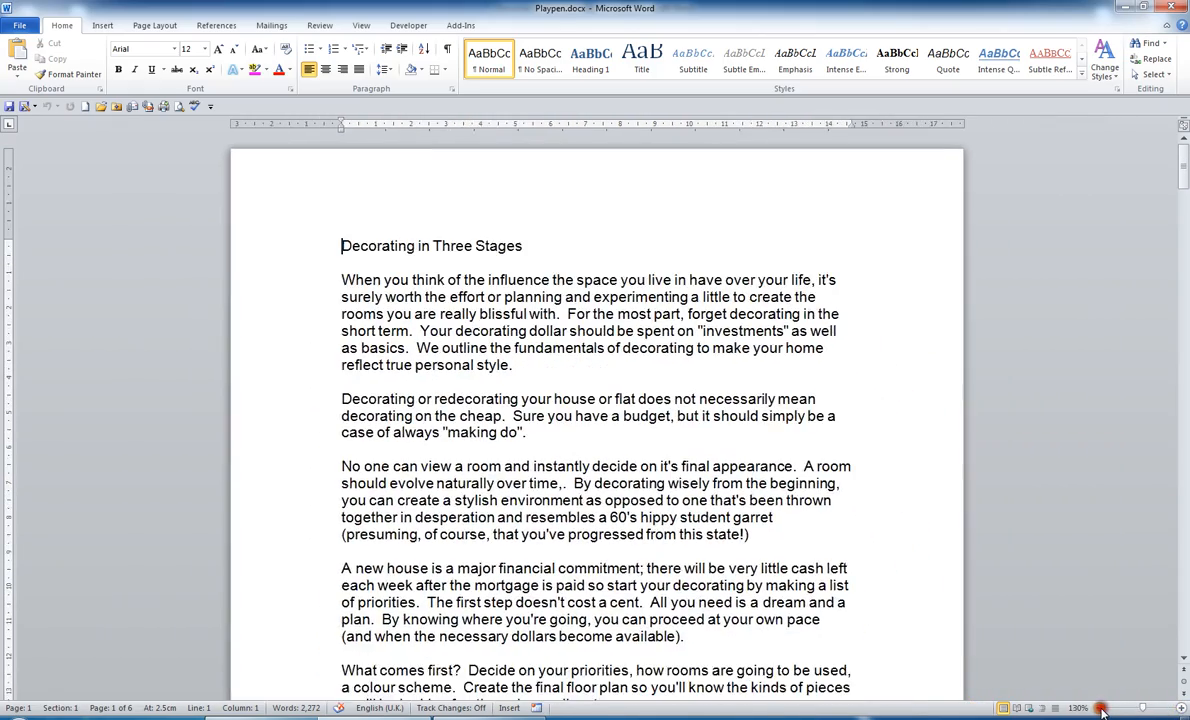
{"action": "left_click", "coordinate": [1100, 708]}
{"action": "left_click", "coordinate": [1100, 708]}
{"action": "left_click", "coordinate": [1100, 708]}
{"action": "left_click", "coordinate": [1100, 708]}
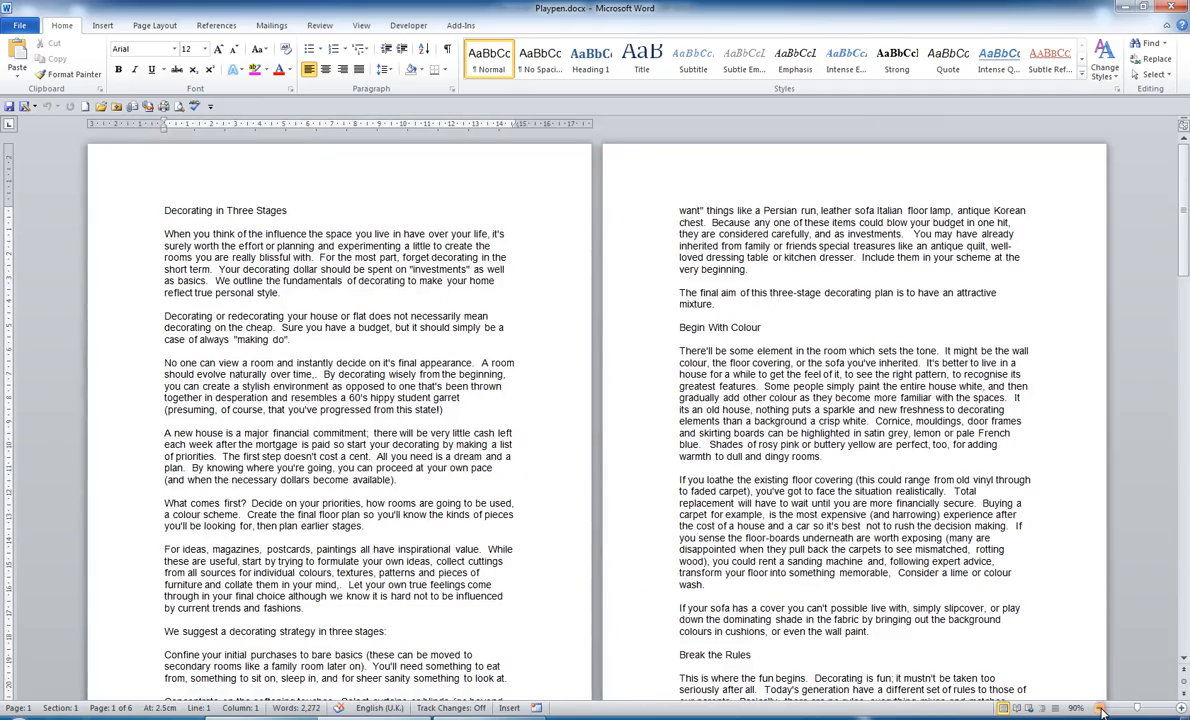
{"action": "left_click", "coordinate": [1100, 708]}
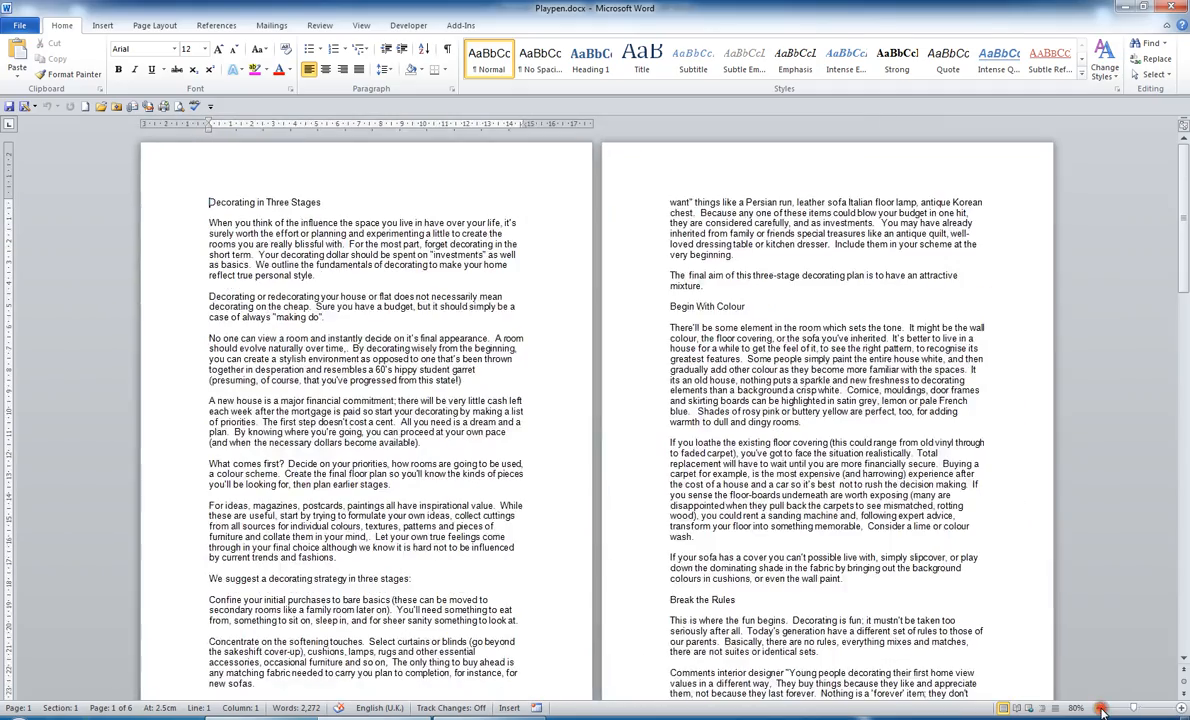
{"action": "left_click", "coordinate": [1100, 708]}
{"action": "left_click", "coordinate": [1100, 708]}
{"action": "left_click", "coordinate": [1100, 708]}
{"action": "left_click", "coordinate": [1100, 708]}
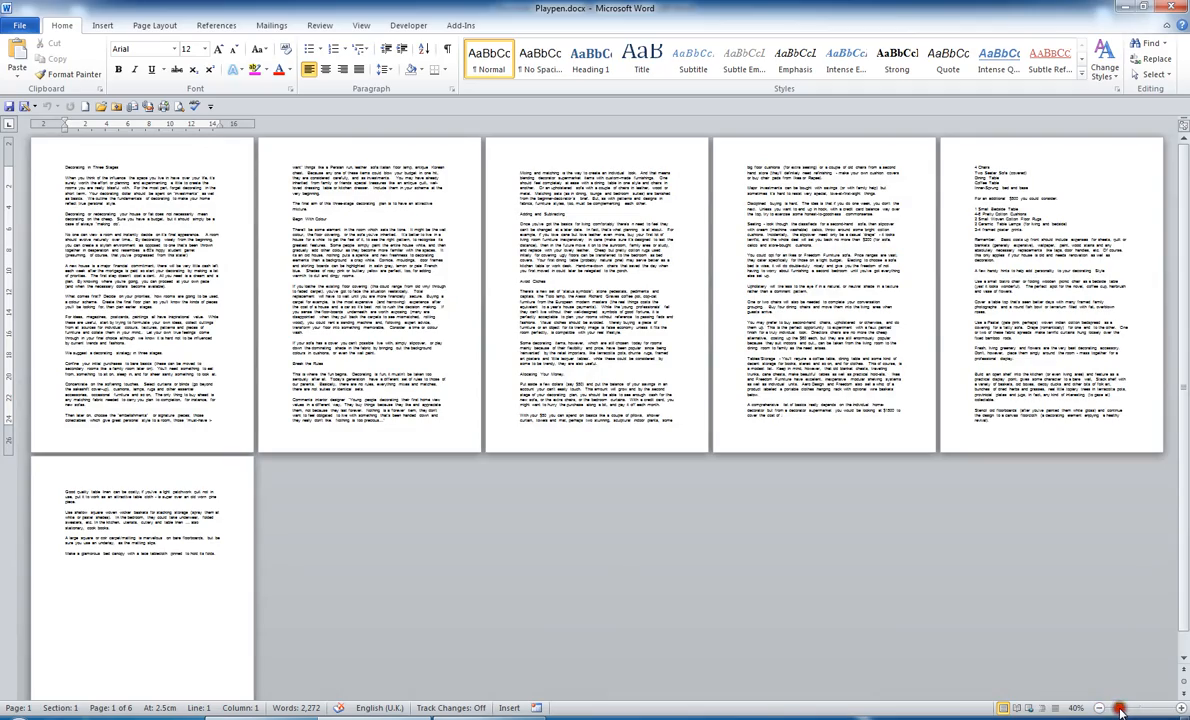
{"action": "mouse_move", "coordinate": [1120, 710]}
{"action": "left_mouse_down"}
{"action": "mouse_move", "coordinate": [1180, 708]}
{"action": "mouse_move", "coordinate": [1102, 708]}
{"action": "mouse_move", "coordinate": [1138, 710]}
{"action": "left_mouse_up"}
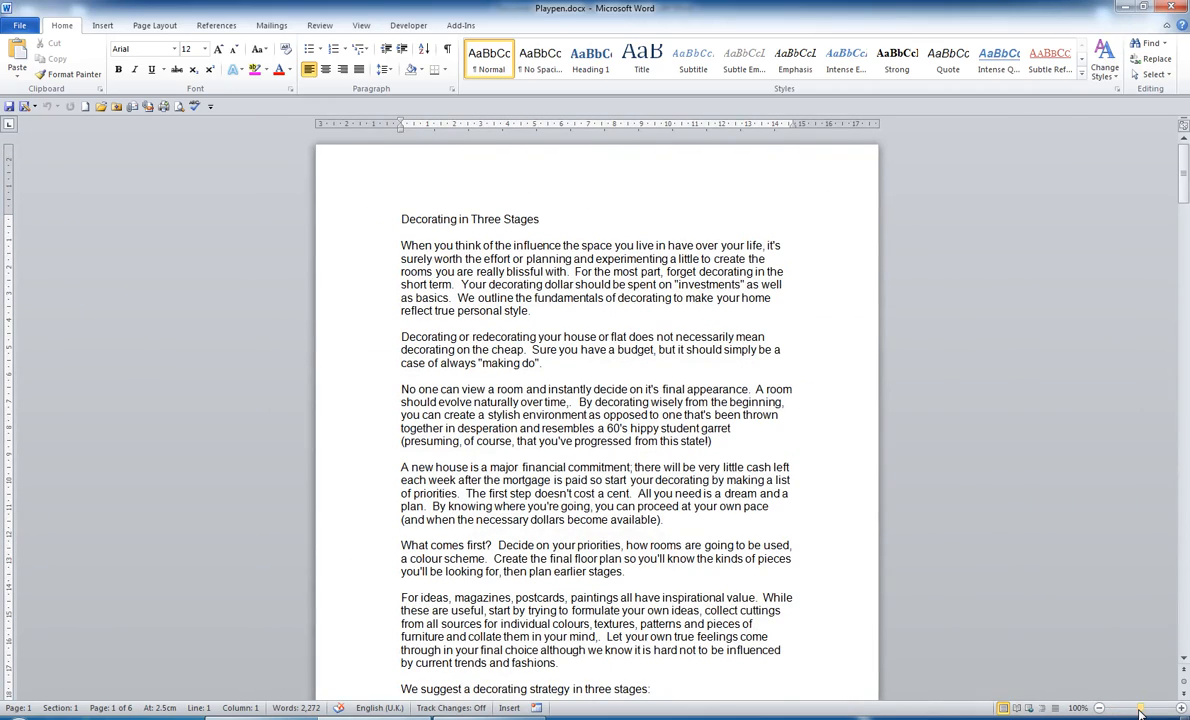
- Set a custom zoom of 120 percent in the Zoom dialog
{"action": "left_click", "coordinate": [1078, 708]}
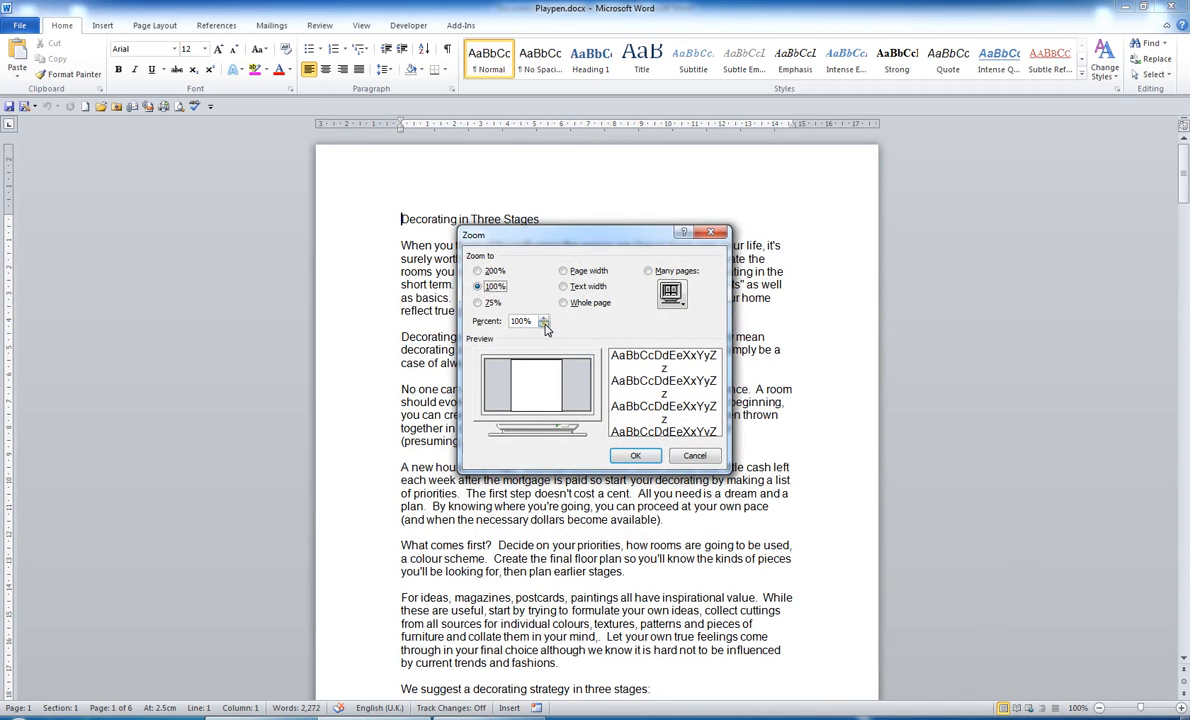
{"action": "left_click", "coordinate": [544, 318]}
{"action": "left_click", "coordinate": [544, 318]}
{"action": "left_click_drag", "start_coordinate": [531, 320], "coordinate": [486, 320]}
{"action": "type", "text": "12"}
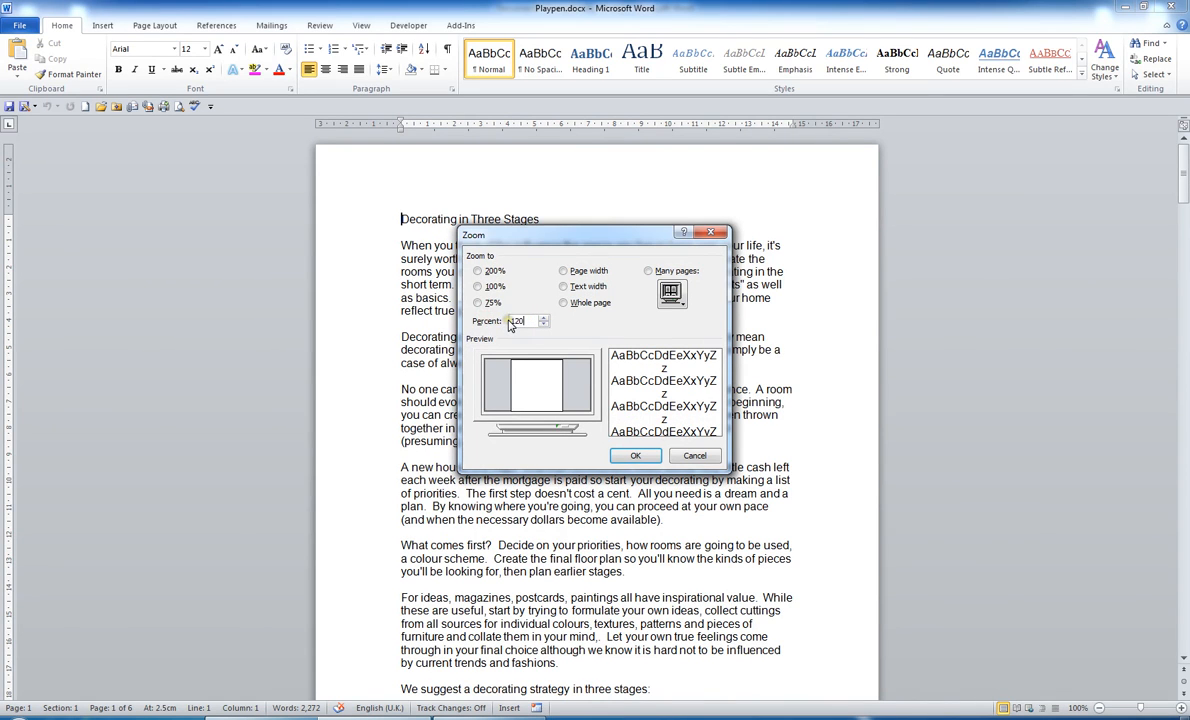
{"action": "left_click", "coordinate": [636, 456]}
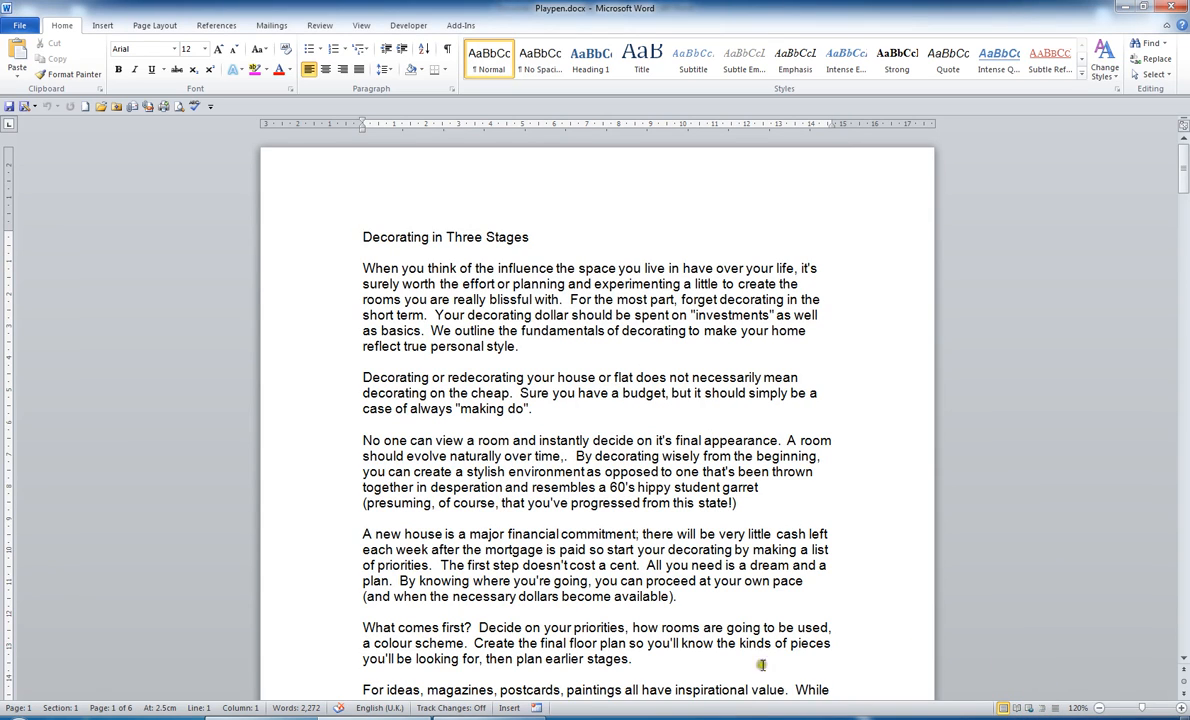
- Hide View Shortcuts, Zoom and Zoom Slider from the status bar, and show them all again
{"action": "right_click", "coordinate": [639, 709]}
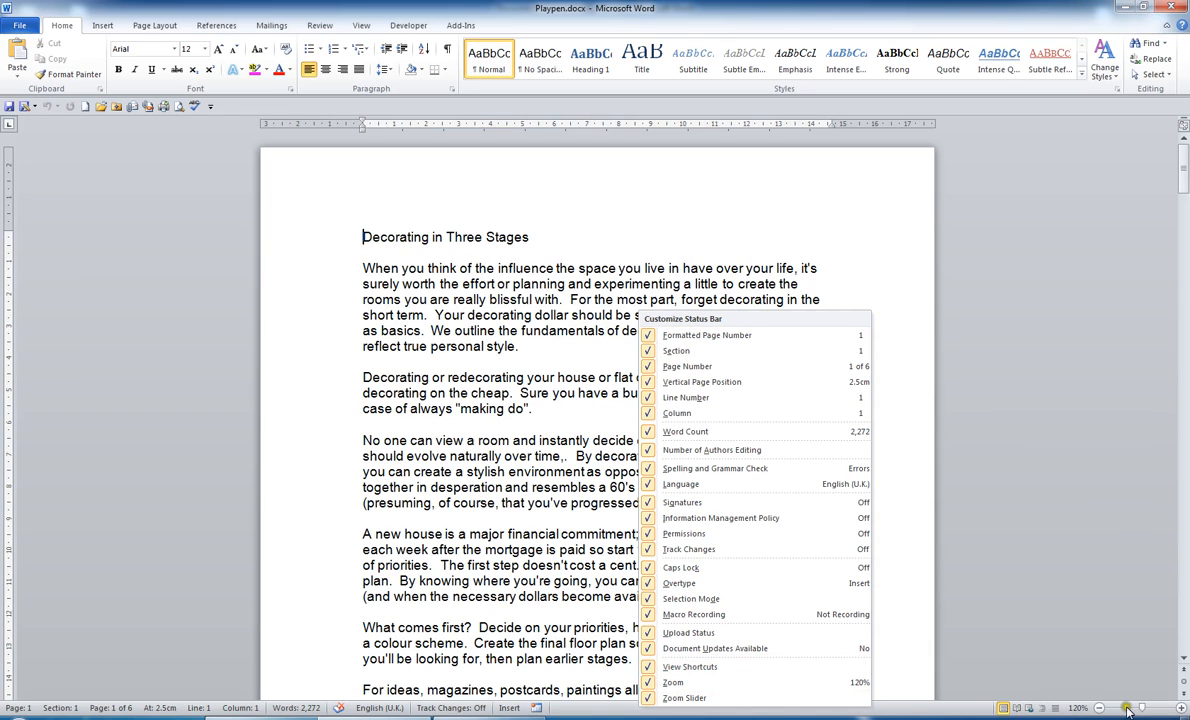
{"action": "left_click", "coordinate": [676, 683]}
{"action": "left_click", "coordinate": [680, 698]}
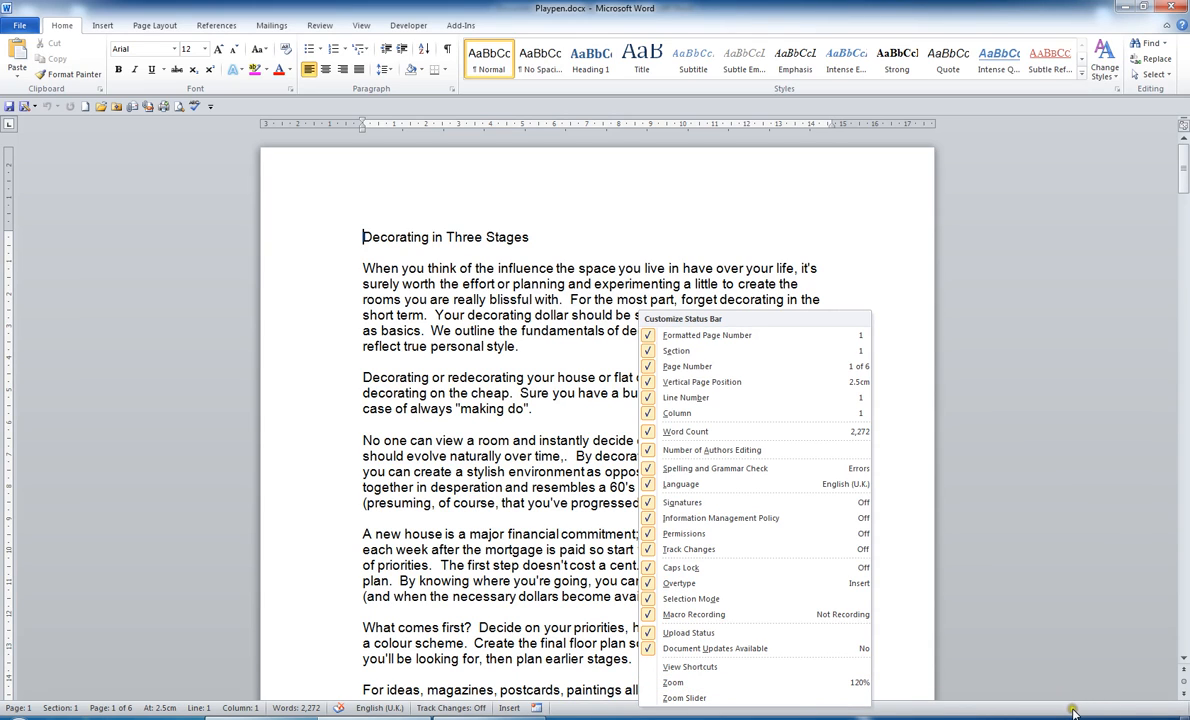
{"action": "left_click", "coordinate": [676, 683]}
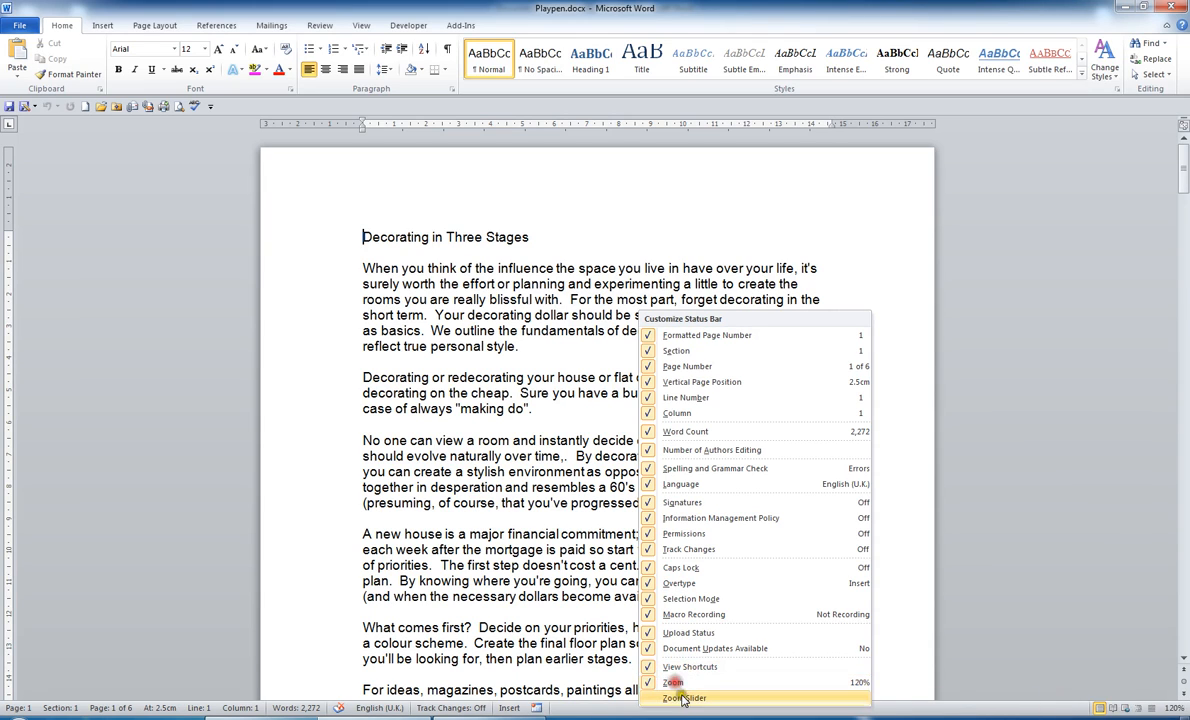
{"action": "left_click", "coordinate": [683, 698]}
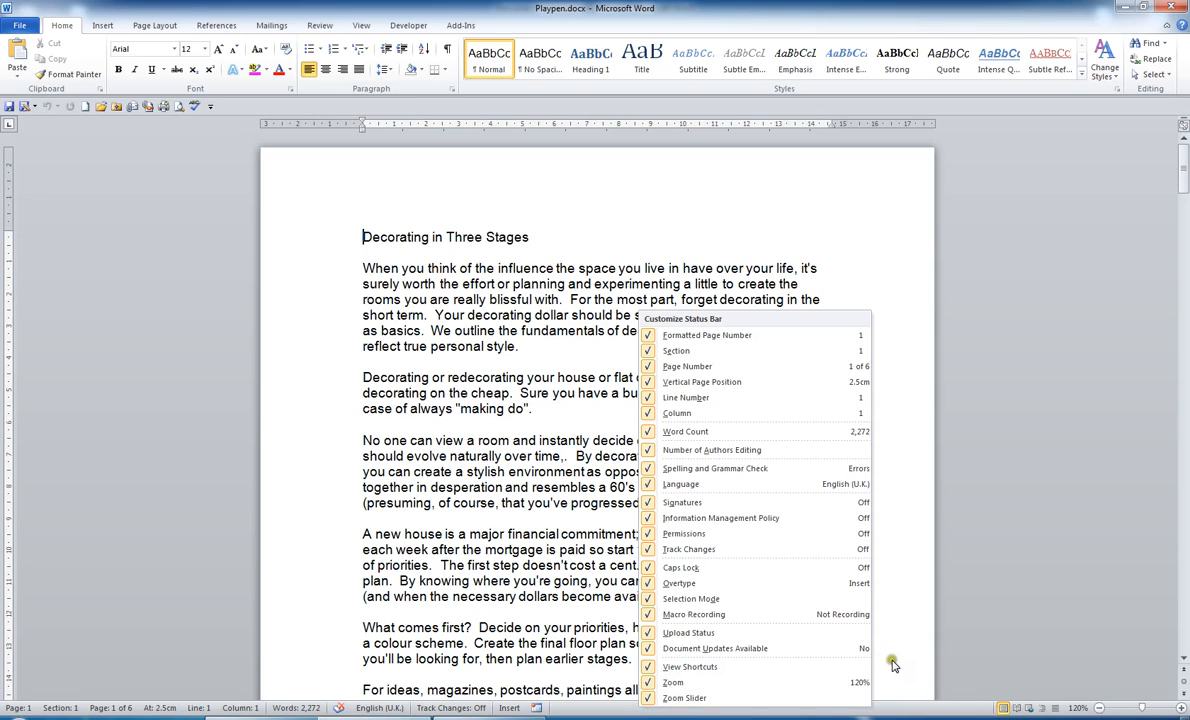
{"action": "left_click", "coordinate": [545, 489]}
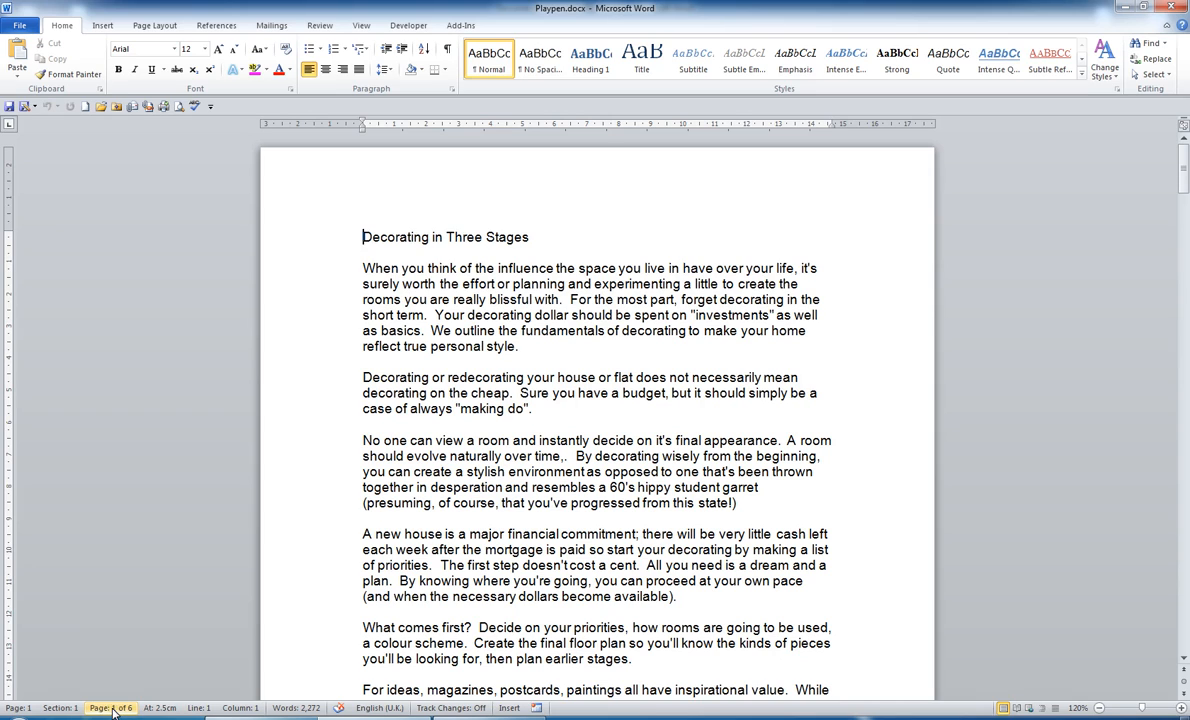
- Use Go To to move to page 4 of the document and return to page 1
{"action": "left_click", "coordinate": [18, 708]}
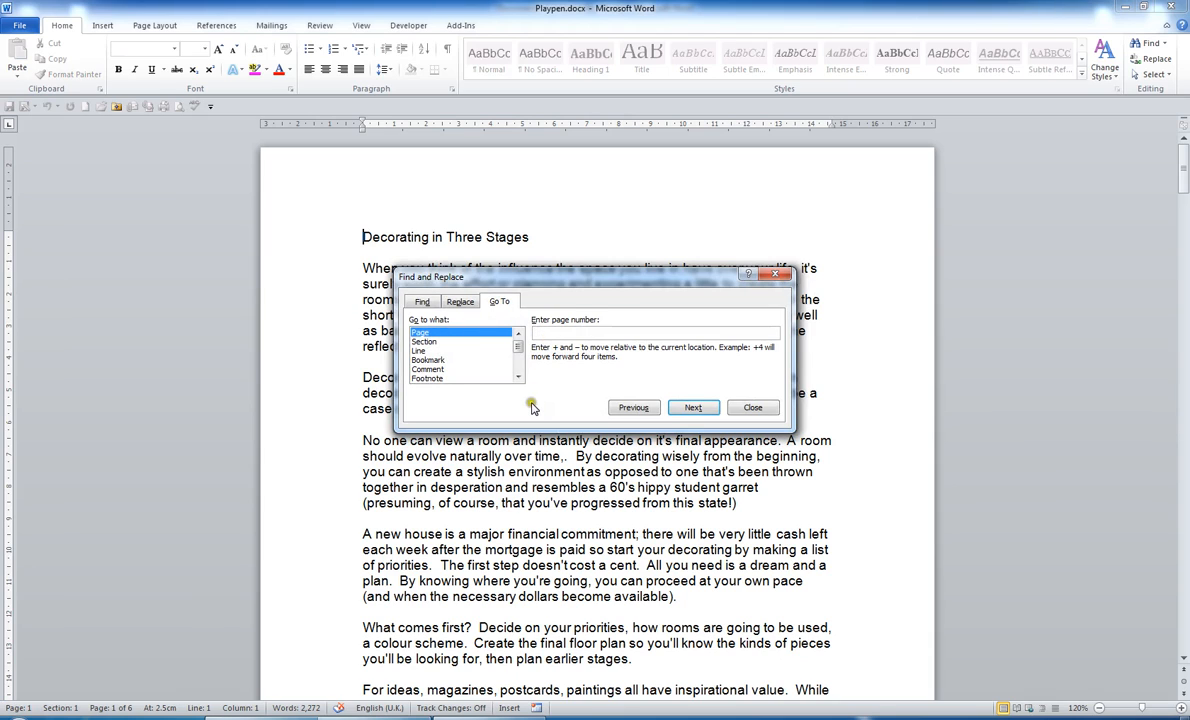
{"action": "type", "text": "4"}
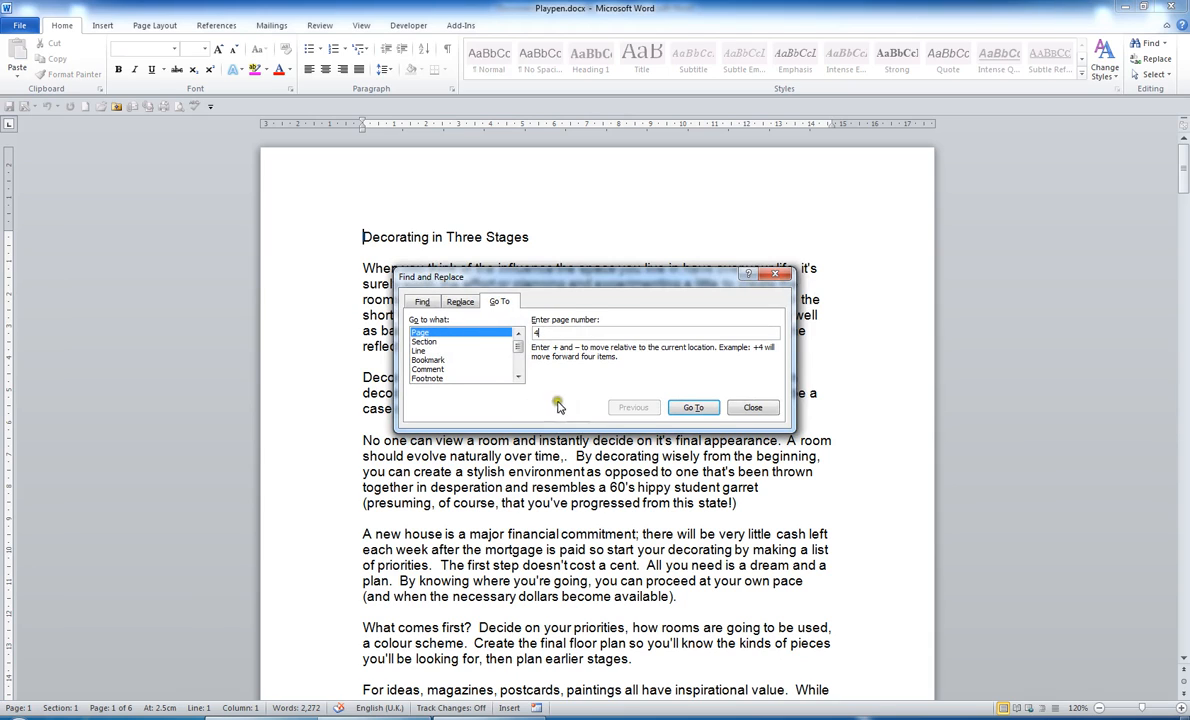
{"action": "left_click", "coordinate": [700, 409]}
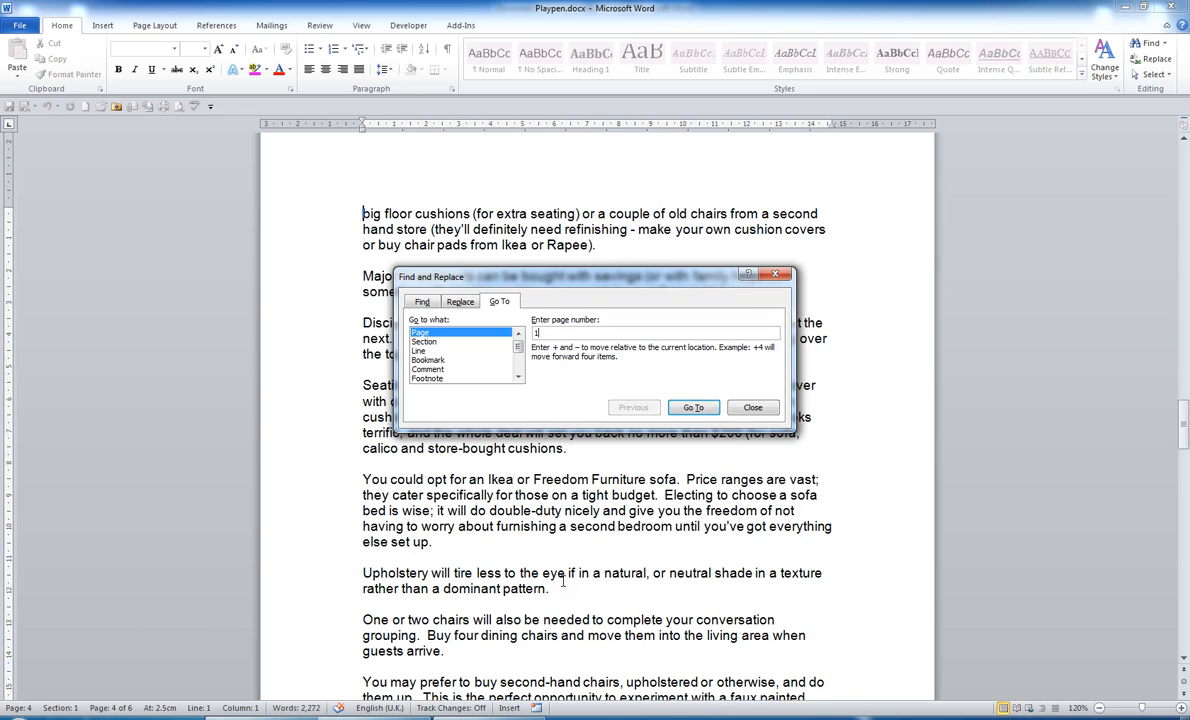
{"action": "key", "text": "Return"}
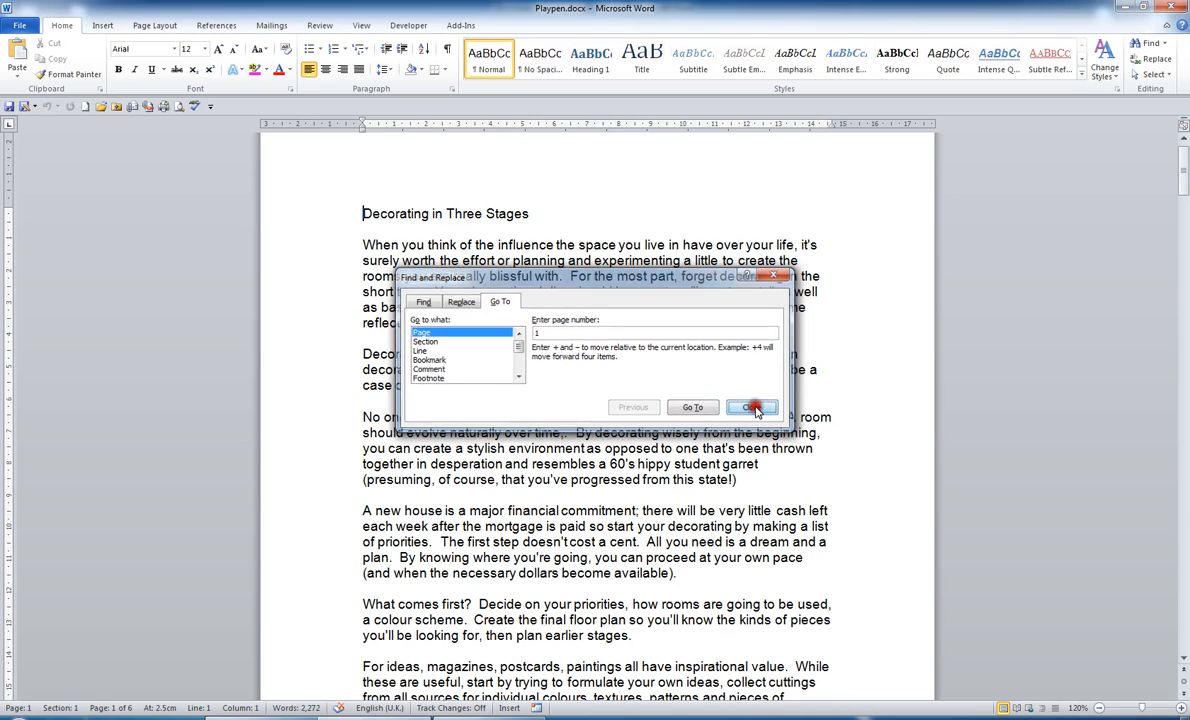
{"action": "left_click", "coordinate": [753, 408]}
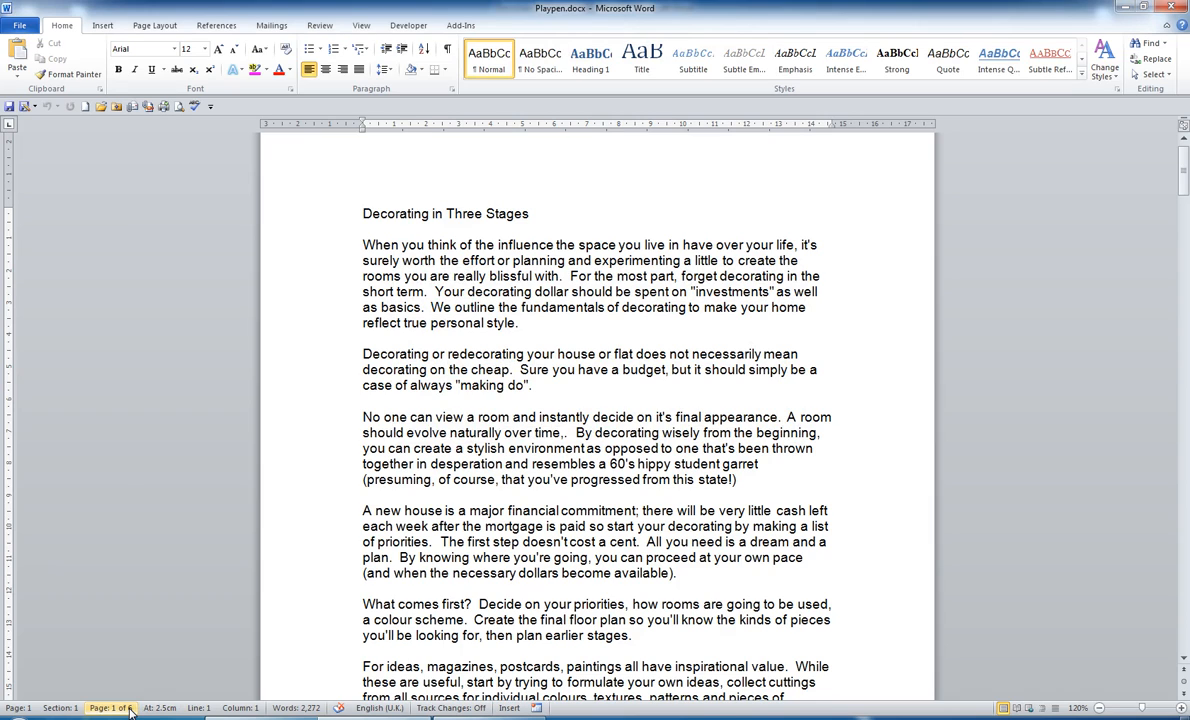
- Check the document's Word Count statistics and close them
{"action": "left_click", "coordinate": [293, 708]}
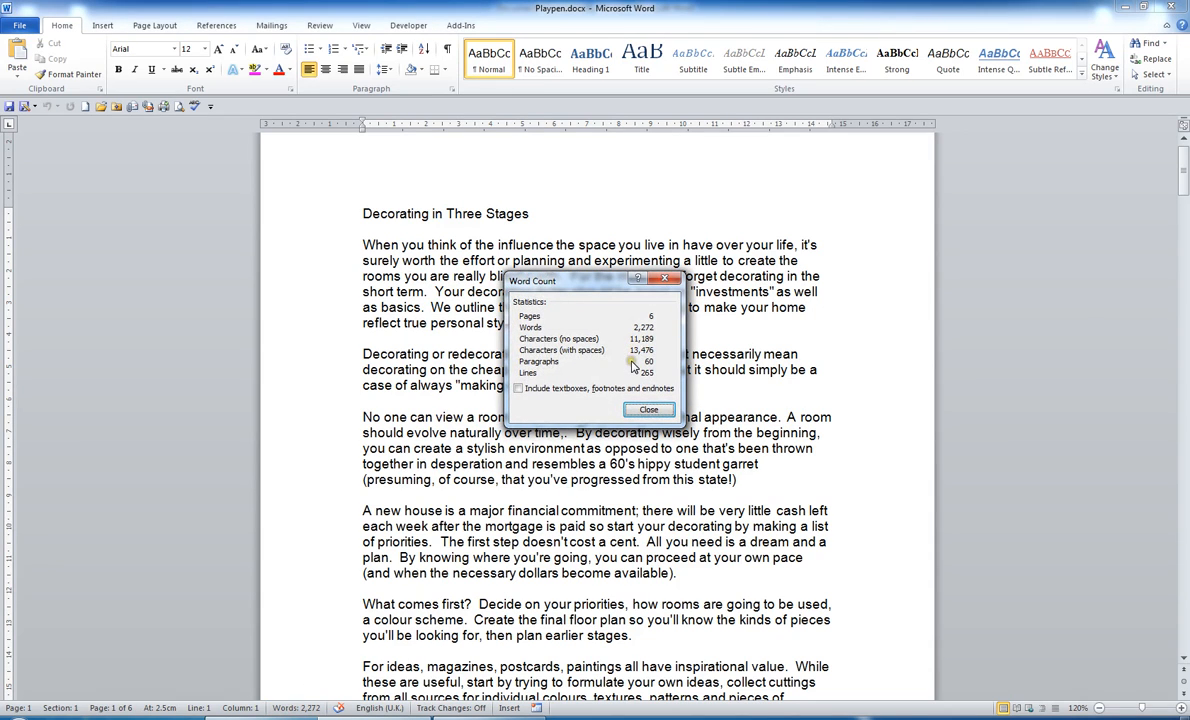
{"action": "left_click", "coordinate": [646, 414]}
{"action": "left_click", "coordinate": [646, 412]}
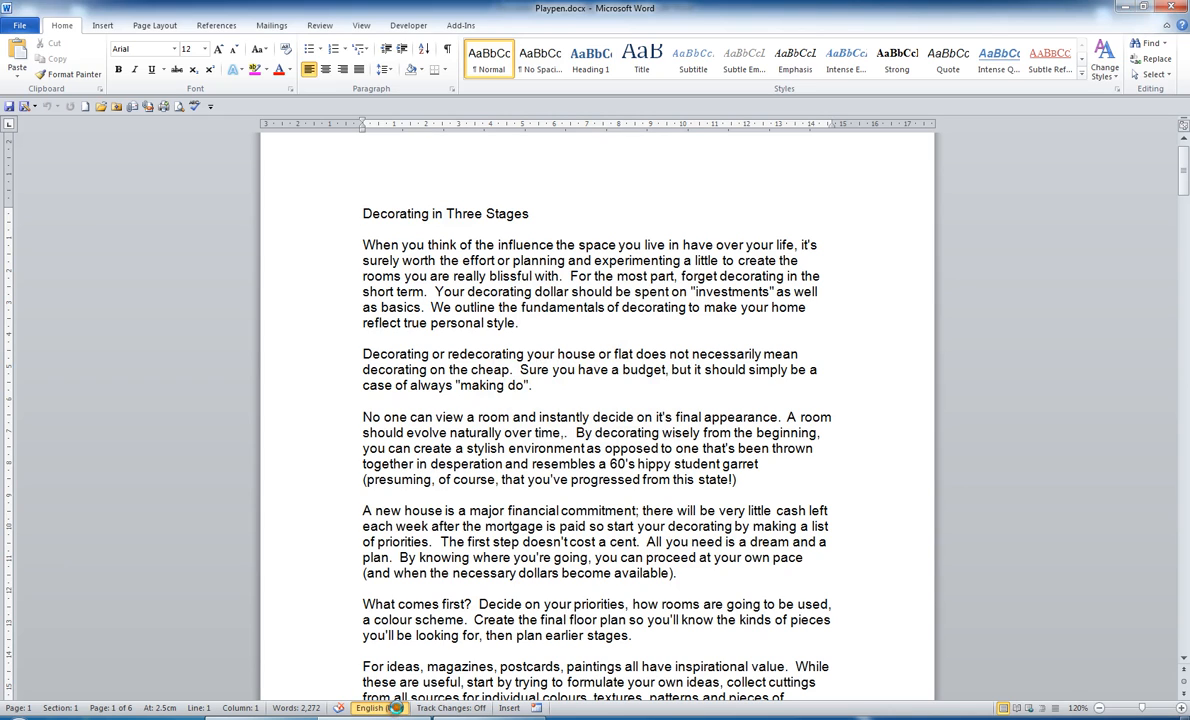
- Set the proofing language to English (New Zealand) and make it the default for new documents based on the Normal template
{"action": "left_click", "coordinate": [380, 708]}
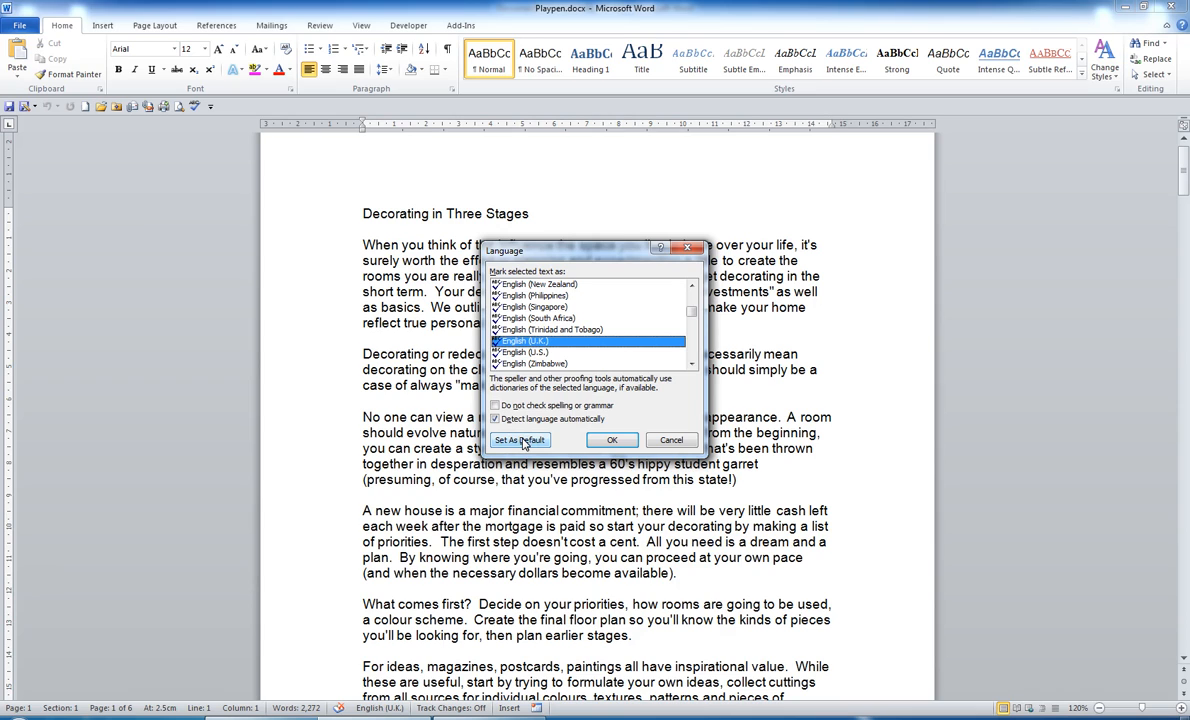
{"action": "left_click", "coordinate": [530, 284]}
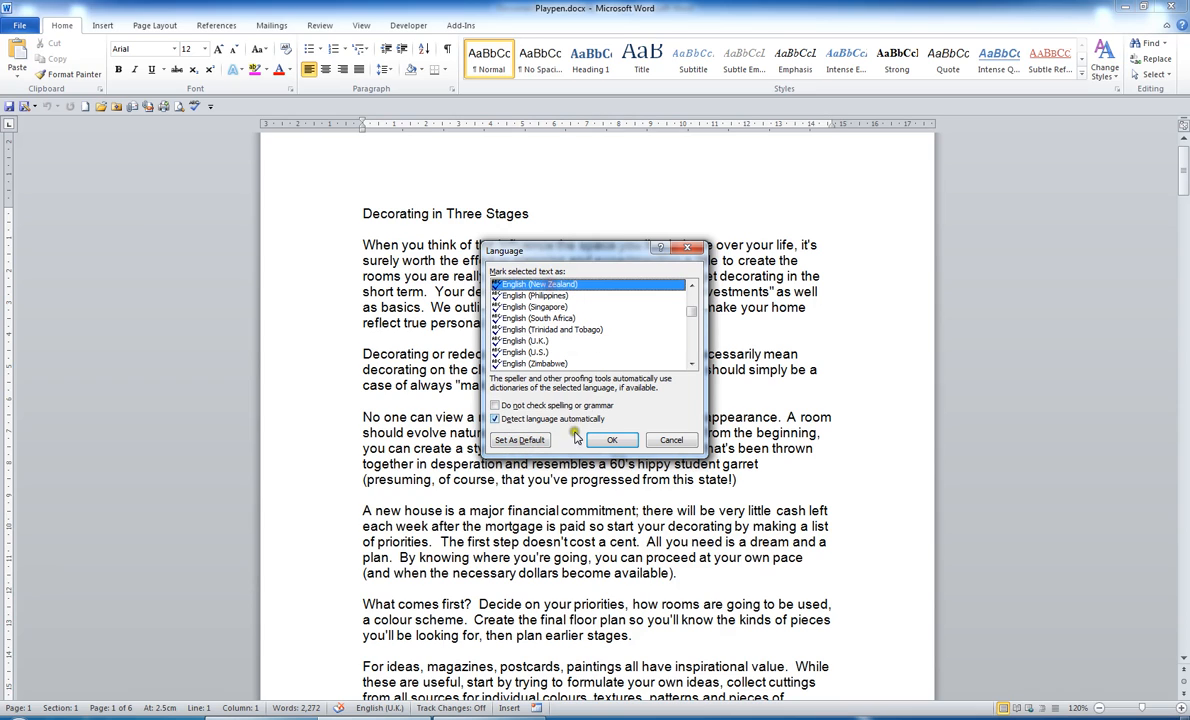
{"action": "left_click", "coordinate": [520, 440]}
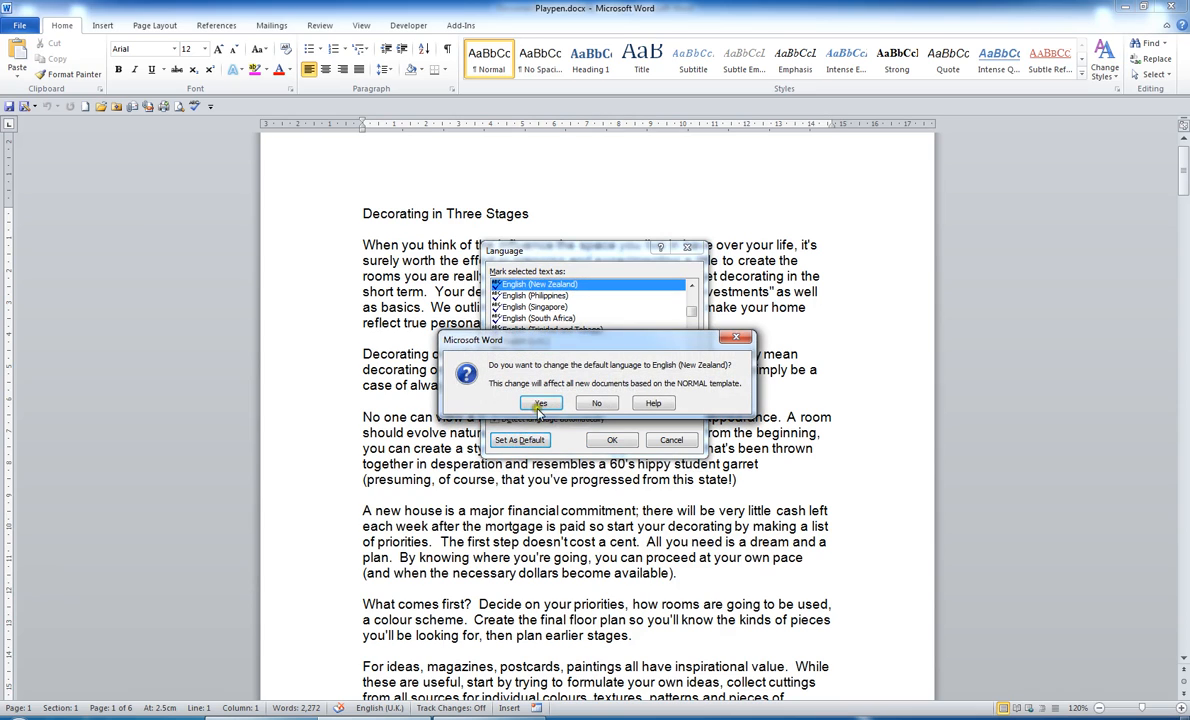
{"action": "left_click", "coordinate": [541, 404]}
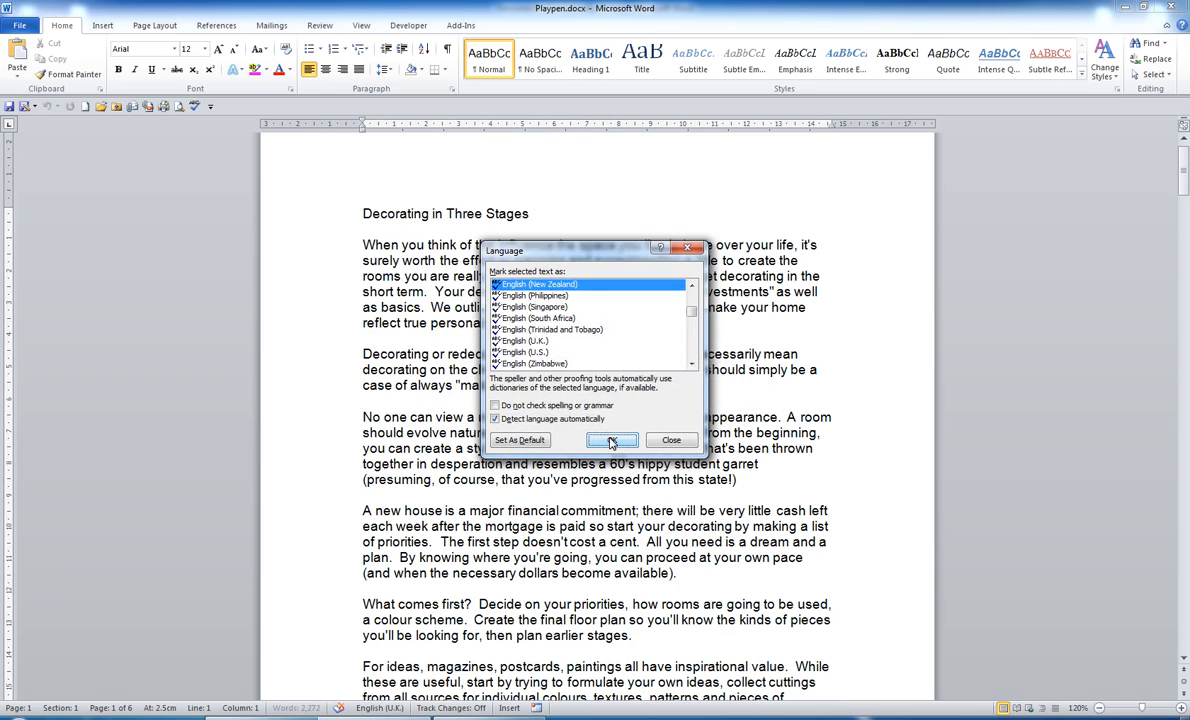
{"action": "left_click", "coordinate": [612, 441]}
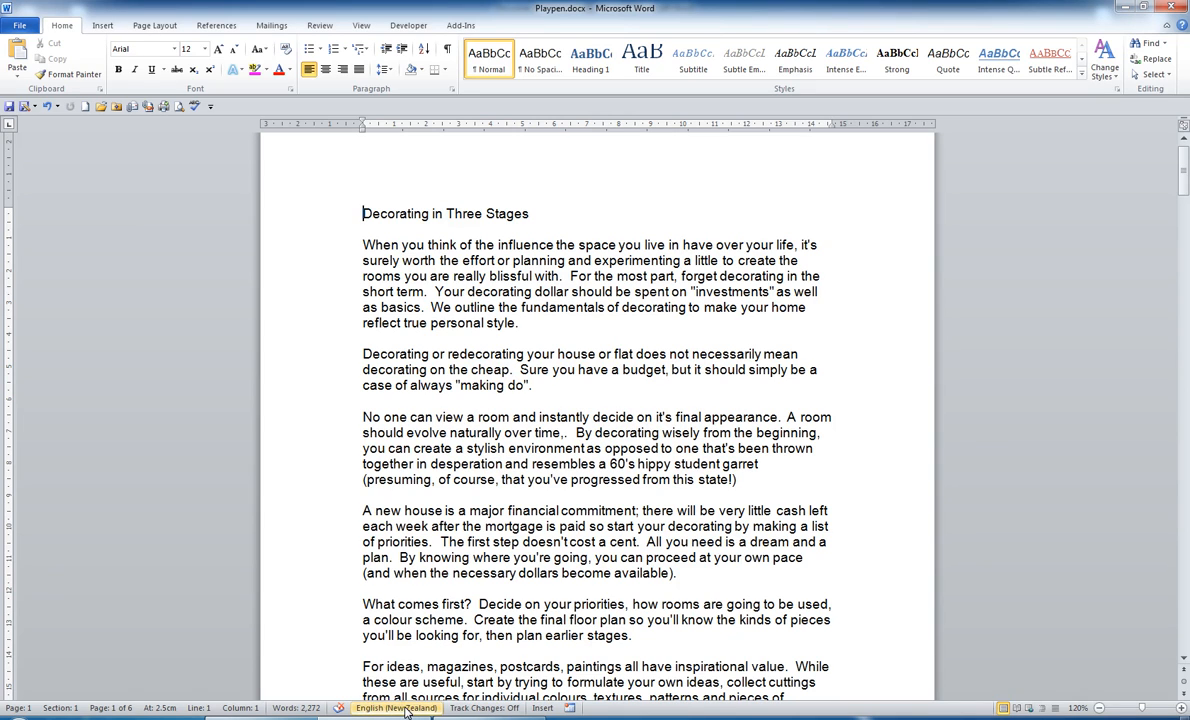
- Turn Track Changes on and off again
{"action": "left_click", "coordinate": [488, 708]}
{"action": "left_click", "coordinate": [486, 709]}
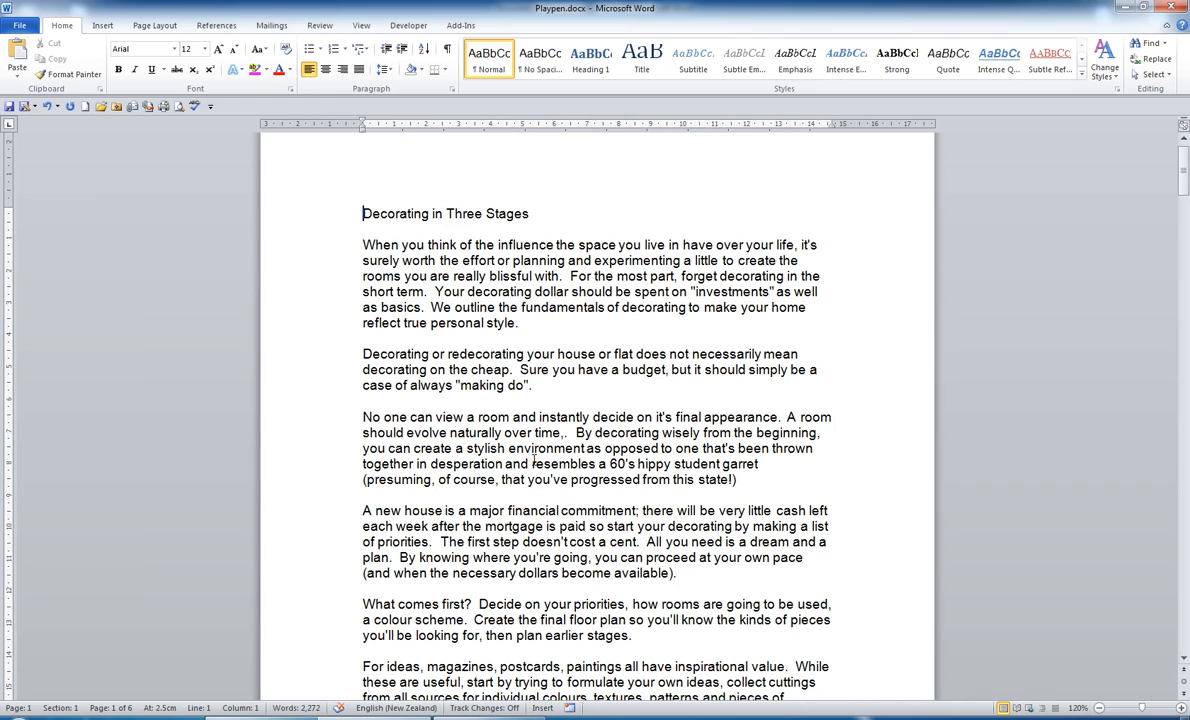
- Insert "The " before "Decorating" in the title in insert mode, and delete it again
{"action": "type", "text": "Three"}
{"action": "key", "text": "BackSpace"}
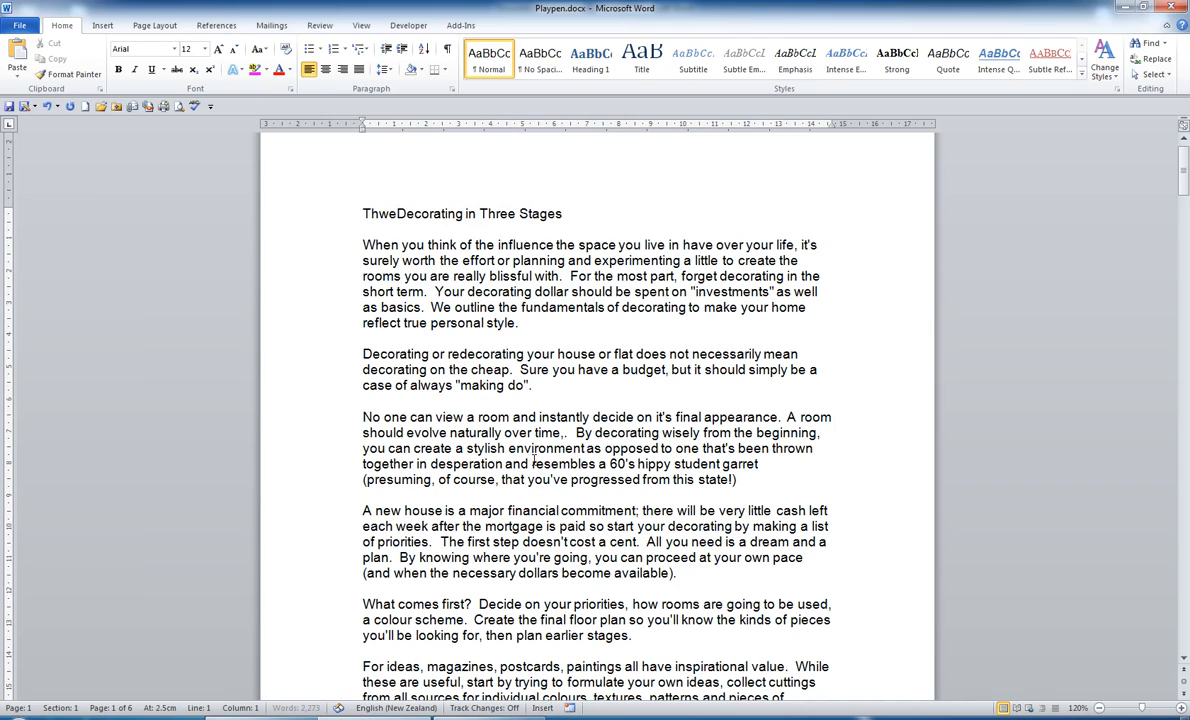
{"action": "key", "text": "BackSpace"}
{"action": "key", "text": "BackSpace"}
{"action": "key", "text": "BackSpace"}
{"action": "type", "text": "e"}
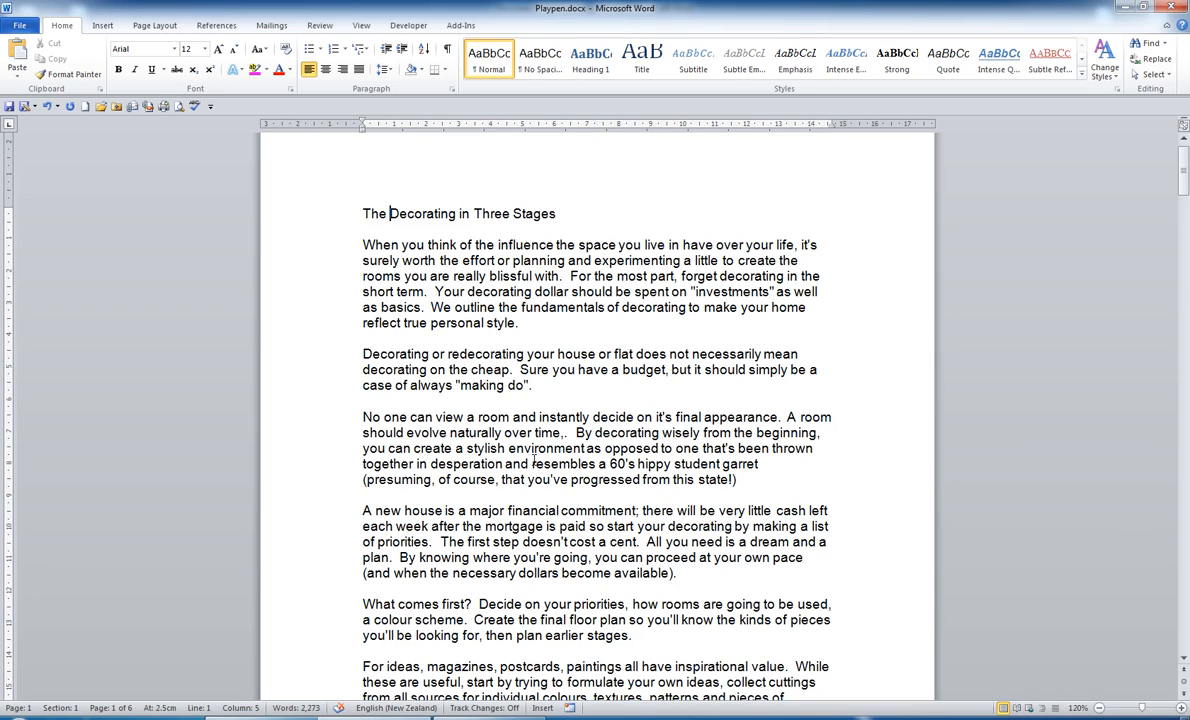
{"action": "key", "text": "BackSpace"}
{"action": "key", "text": "BackSpace"}
{"action": "key", "text": "BackSpace"}
{"action": "key", "text": "BackSpace"}
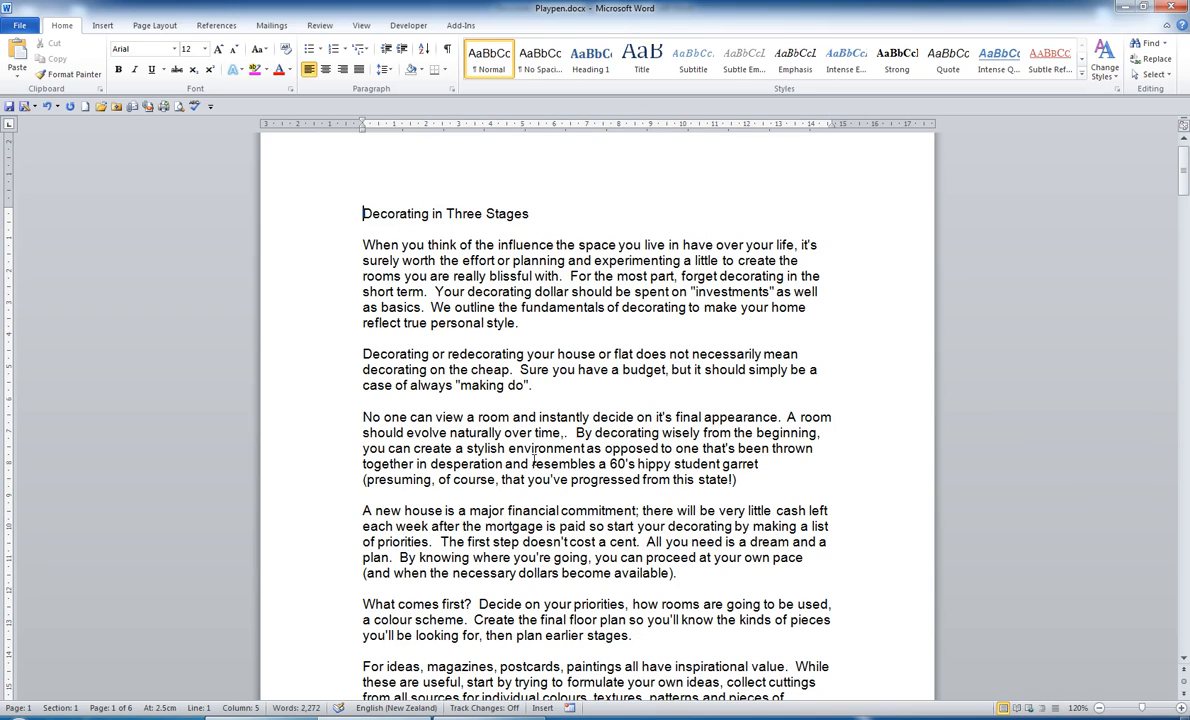
- Switch to overtype mode and write "The " over the first letters of the title "Decorating in Three Stages"
{"action": "key", "text": "Insert"}
{"action": "type", "text": "The"}
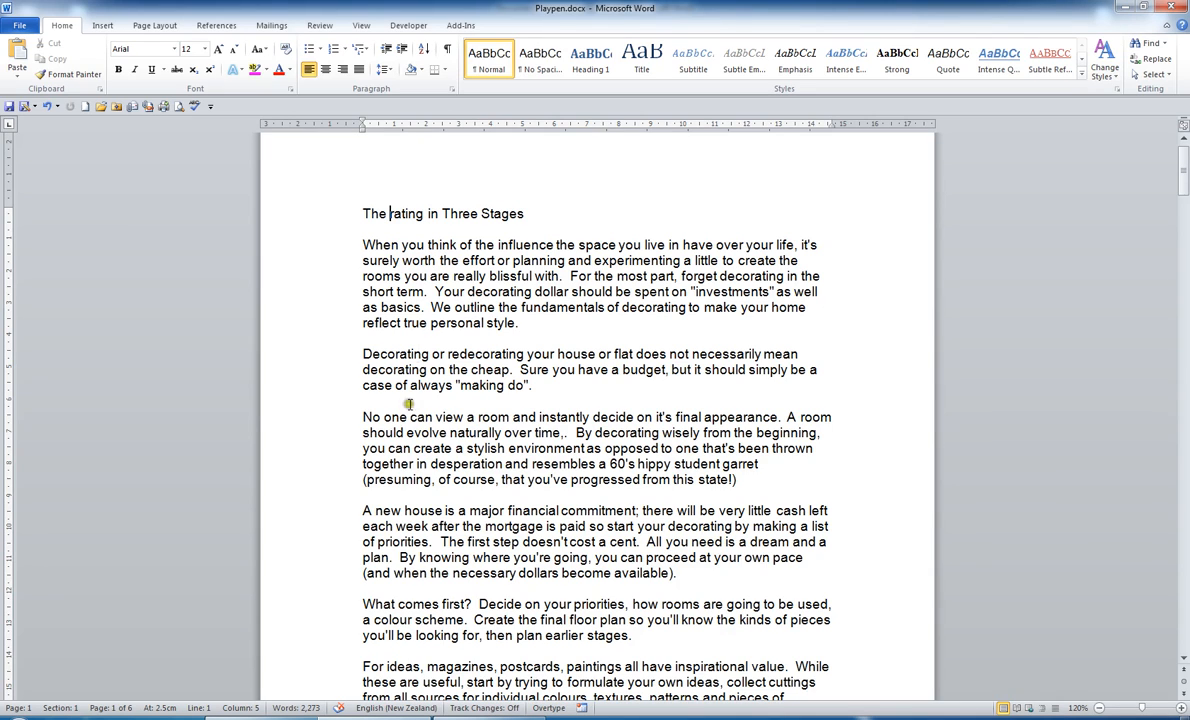
- Switch back to insert mode and replace "The " at the start of the title with "Deco"
{"action": "left_click", "coordinate": [548, 708]}
{"action": "key", "text": "ctrl+shift+Left"}
{"action": "type", "text": "Deco"}
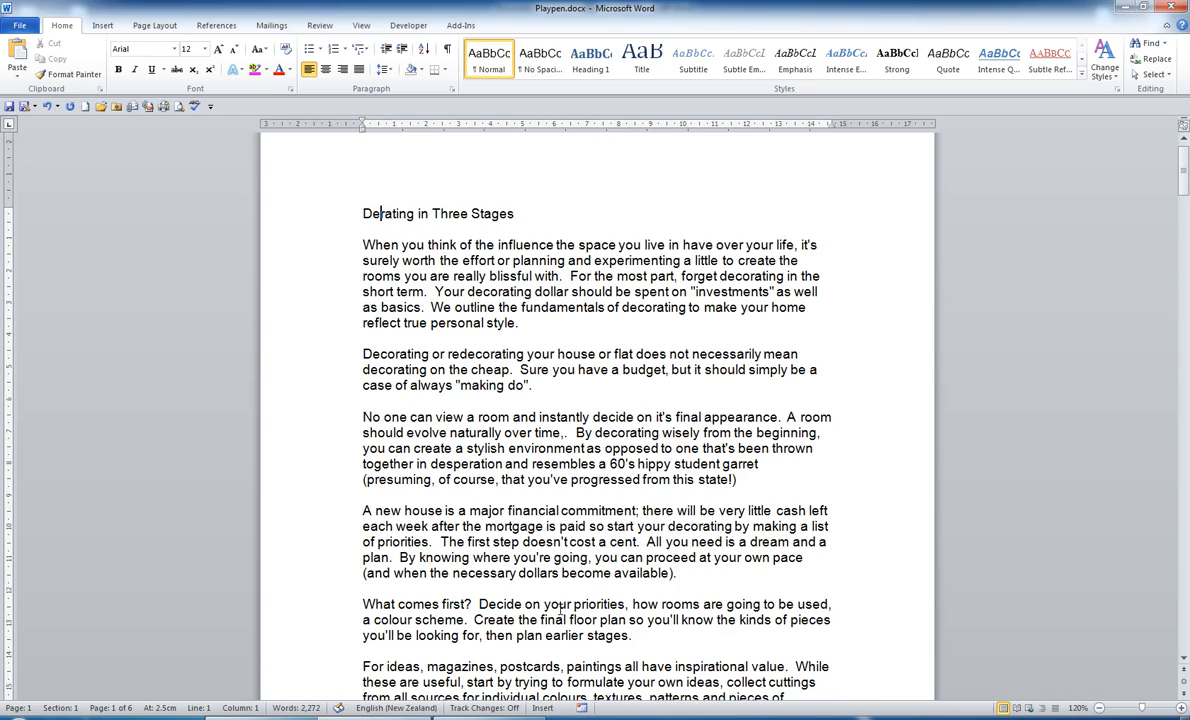